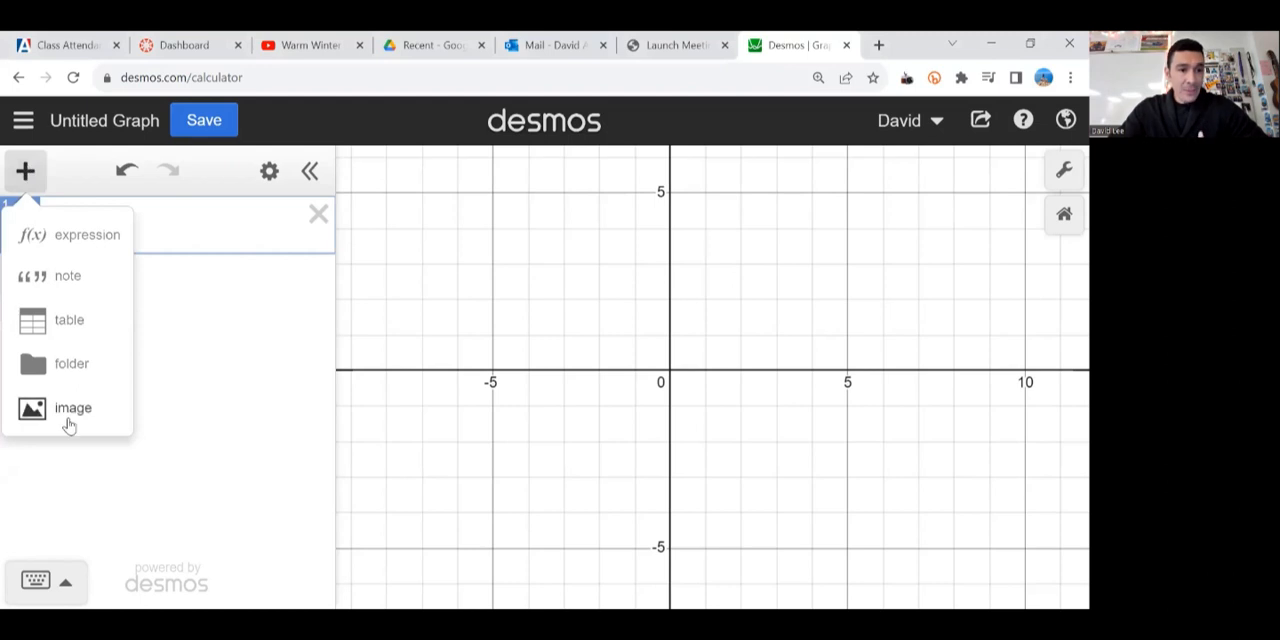
Step: Insert the Air Jordan III white cement image file into the graph
click(72, 410)
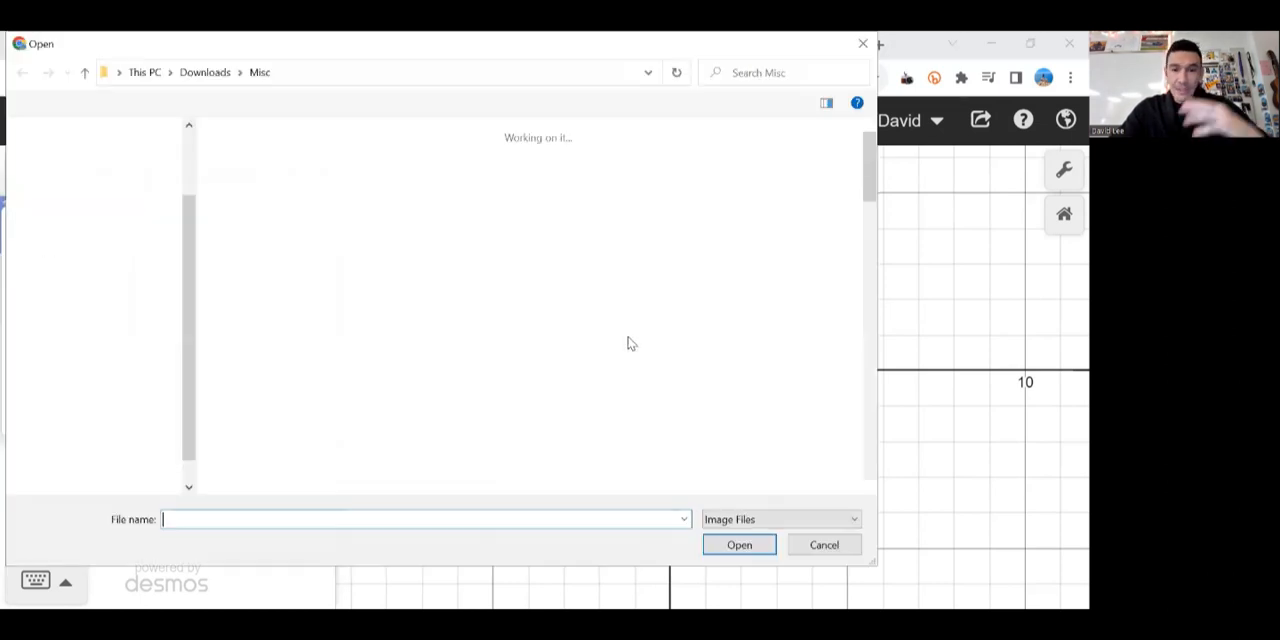
click(795, 397)
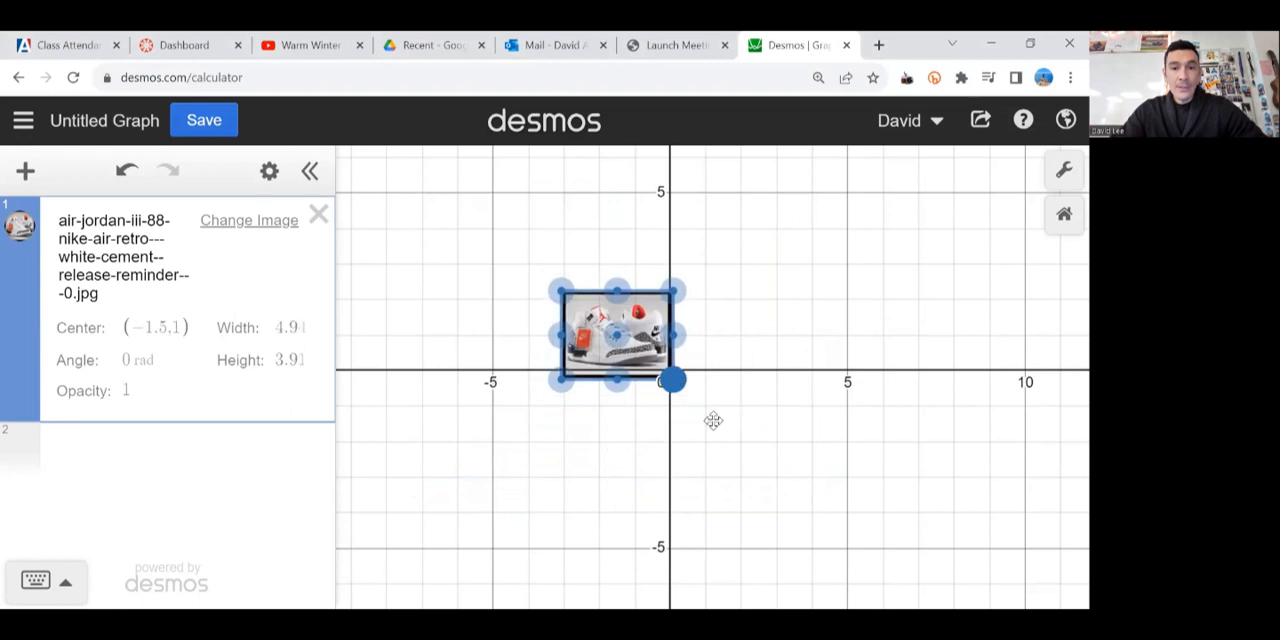
Step: Resize the shoe image to about 3.64 wide by 3.35 high and move its center to about (-3.18, 2.9)
drag(674, 380, 707, 405)
mouse_move(707, 334)
mouse_down()
mouse_move(660, 334)
mouse_move(694, 334)
mouse_up()
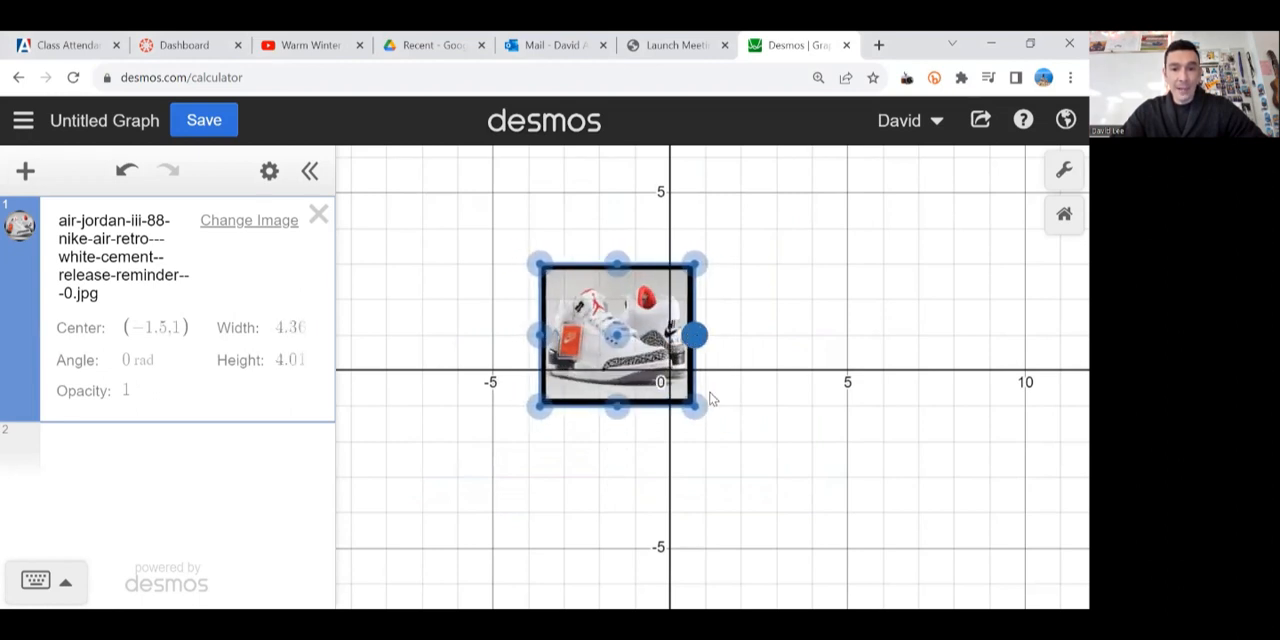
drag(697, 405, 681, 394)
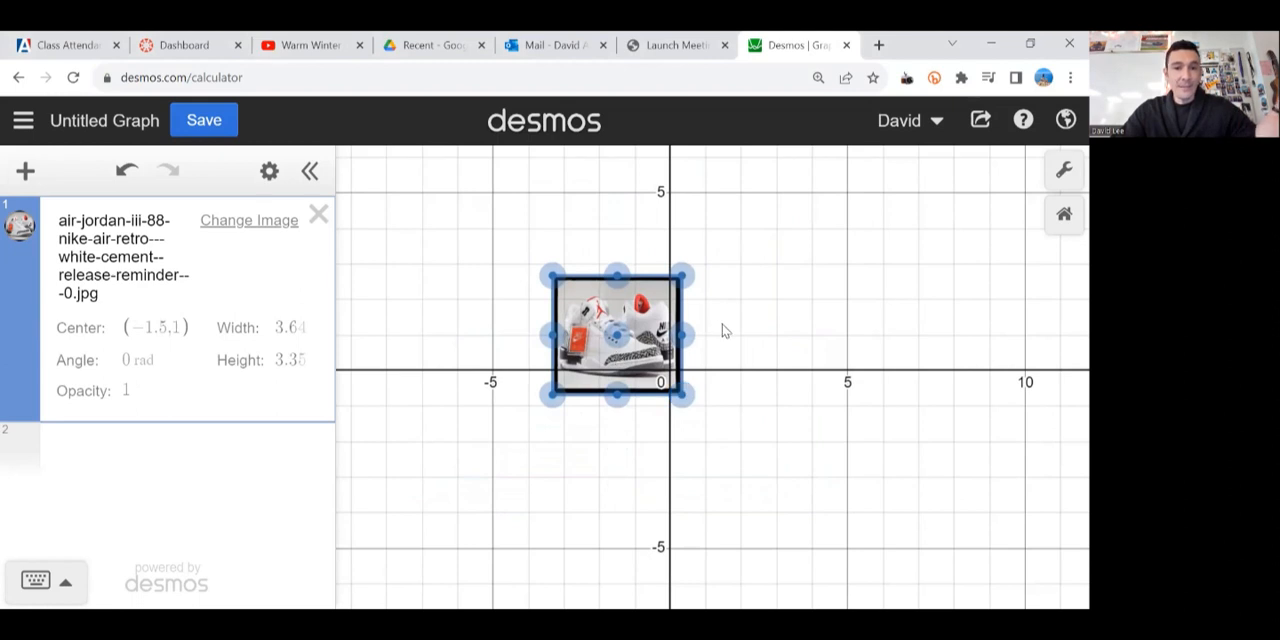
click(725, 331)
drag(628, 336, 568, 268)
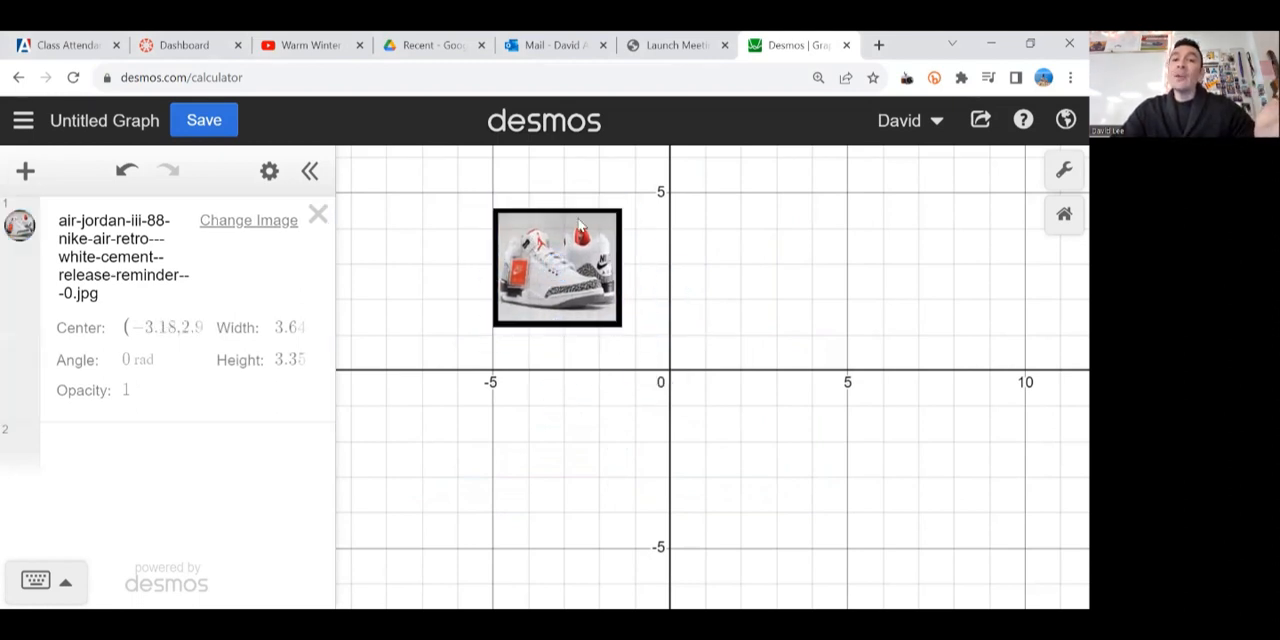
Step: Graph the function f(x) = x^2 in the expression below the image
click(206, 440)
text(y=x^2)
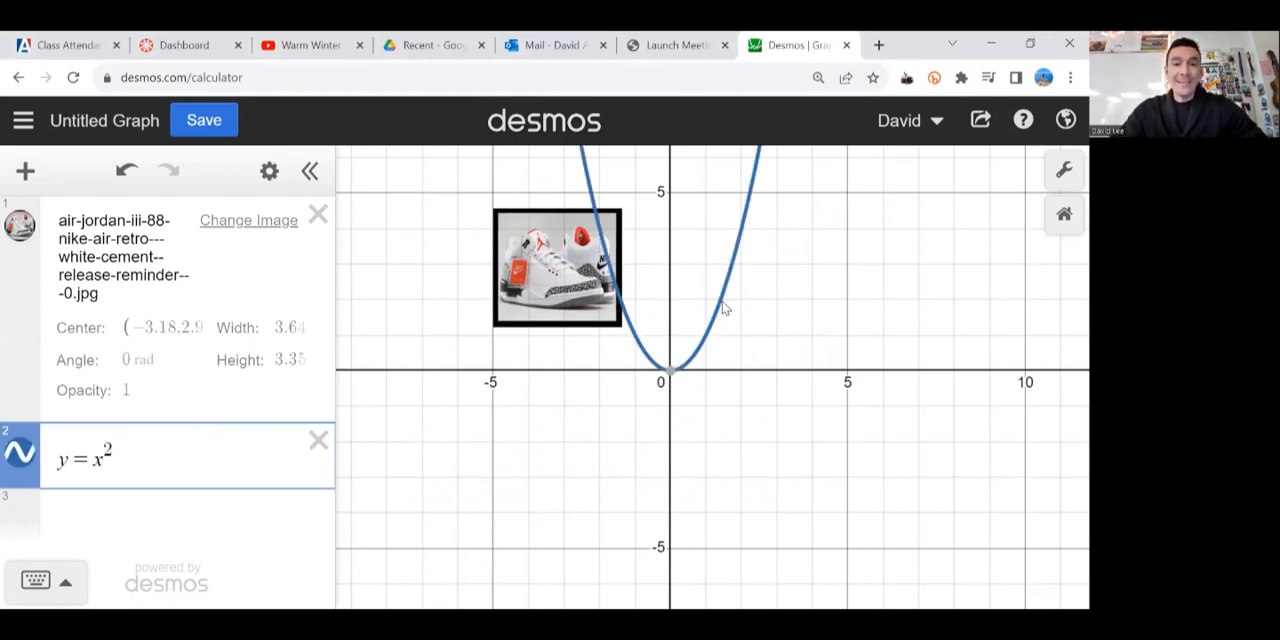
click(68, 458)
key(shift+Left)
text(f)
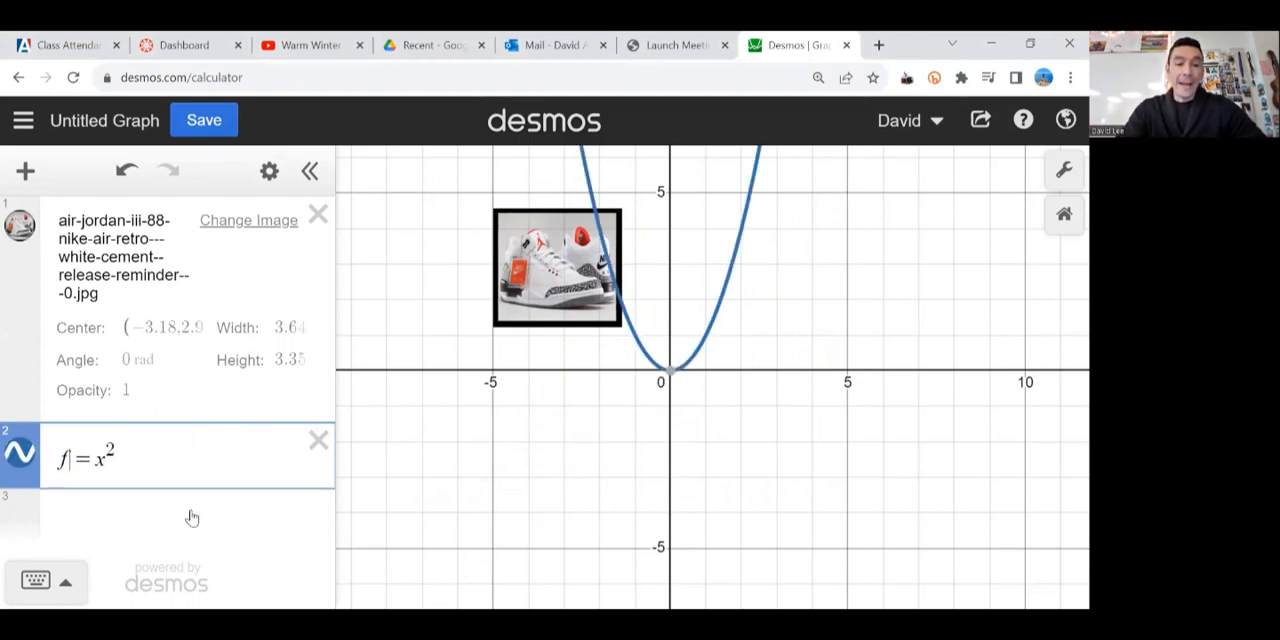
text((x))
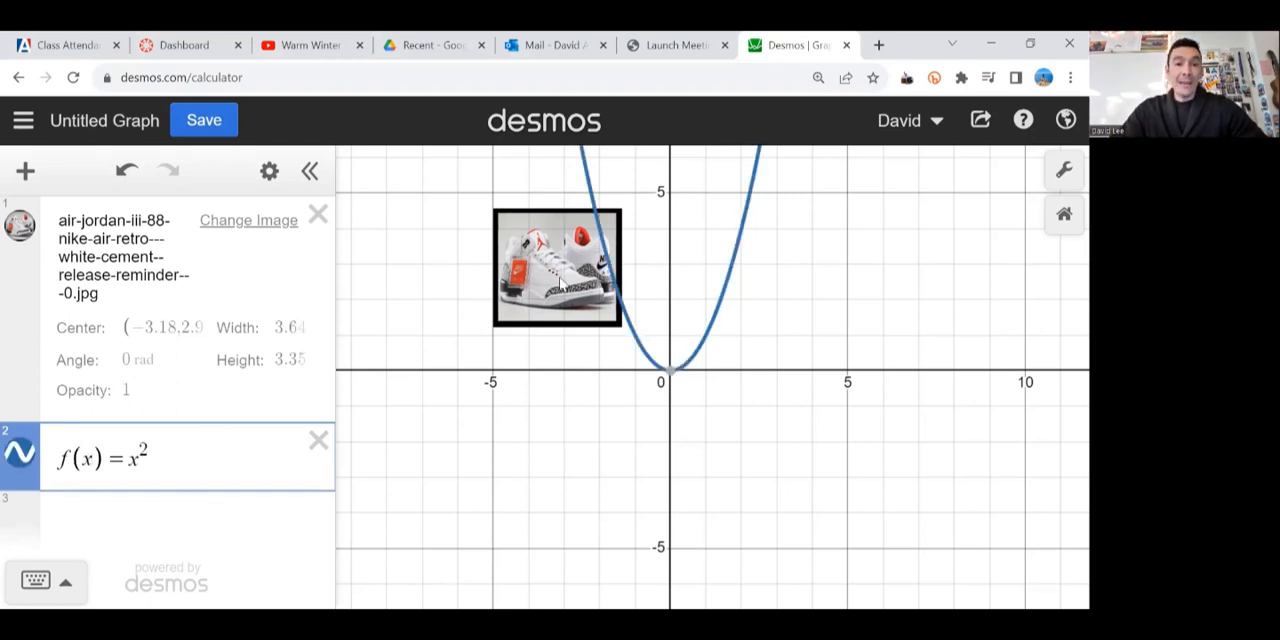
Step: Set the image's center to (a, f(a)), add a slider for a and start its animation
click(548, 280)
click(136, 328)
drag(170, 327, 190, 333)
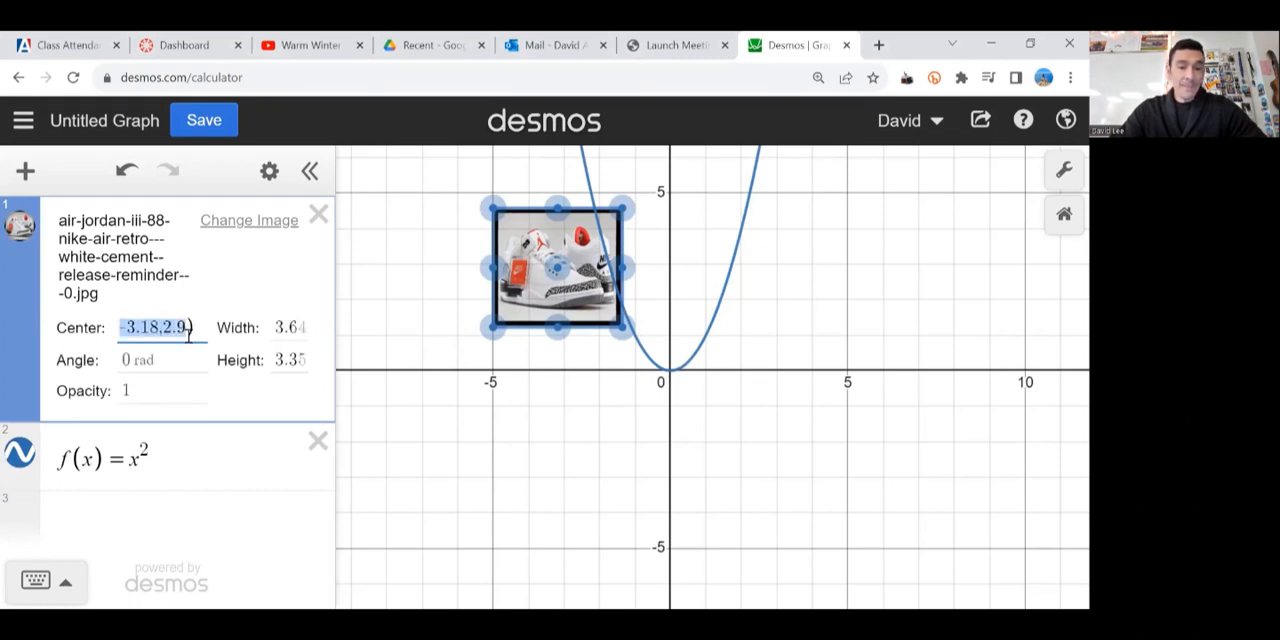
key(BackSpace)
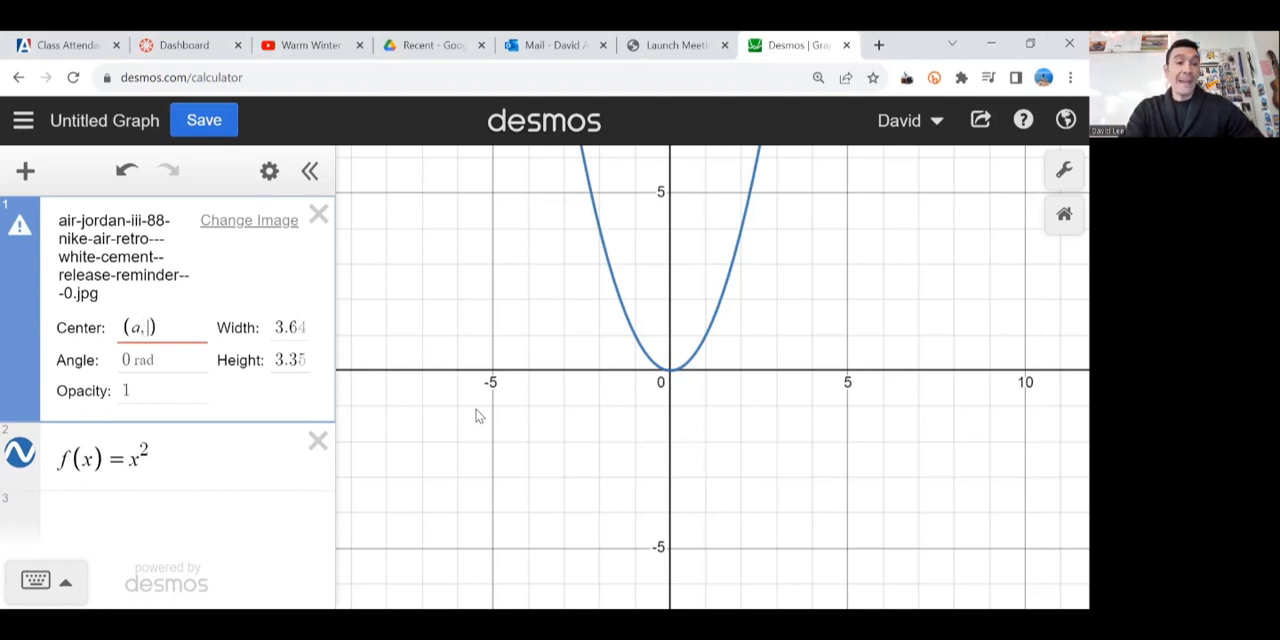
text(a, f(a)
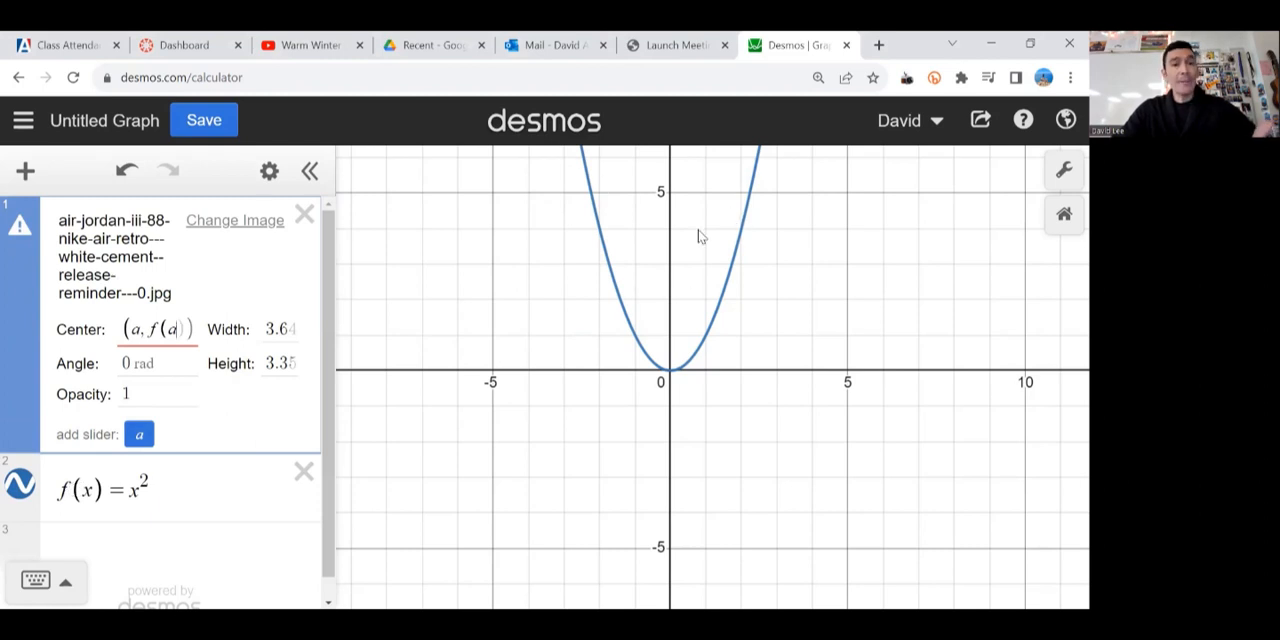
click(139, 434)
click(22, 457)
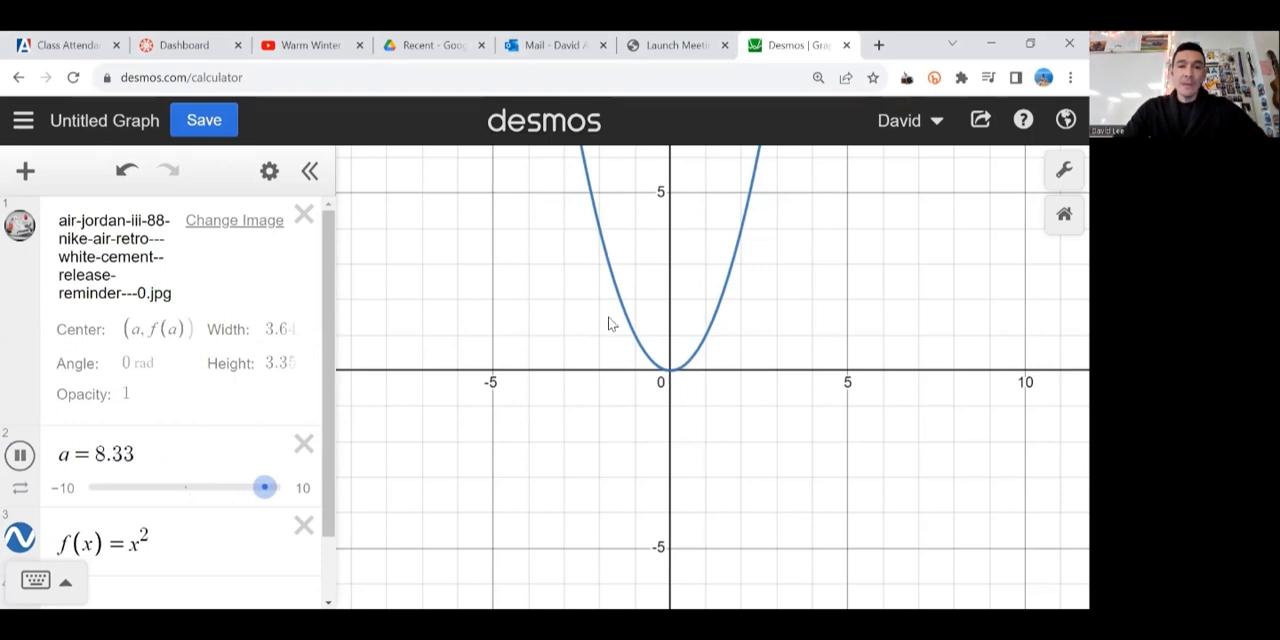
Step: Limit the slider for a to the range -1 to 1 and play its animation
scroll(608, 323, down, 2)
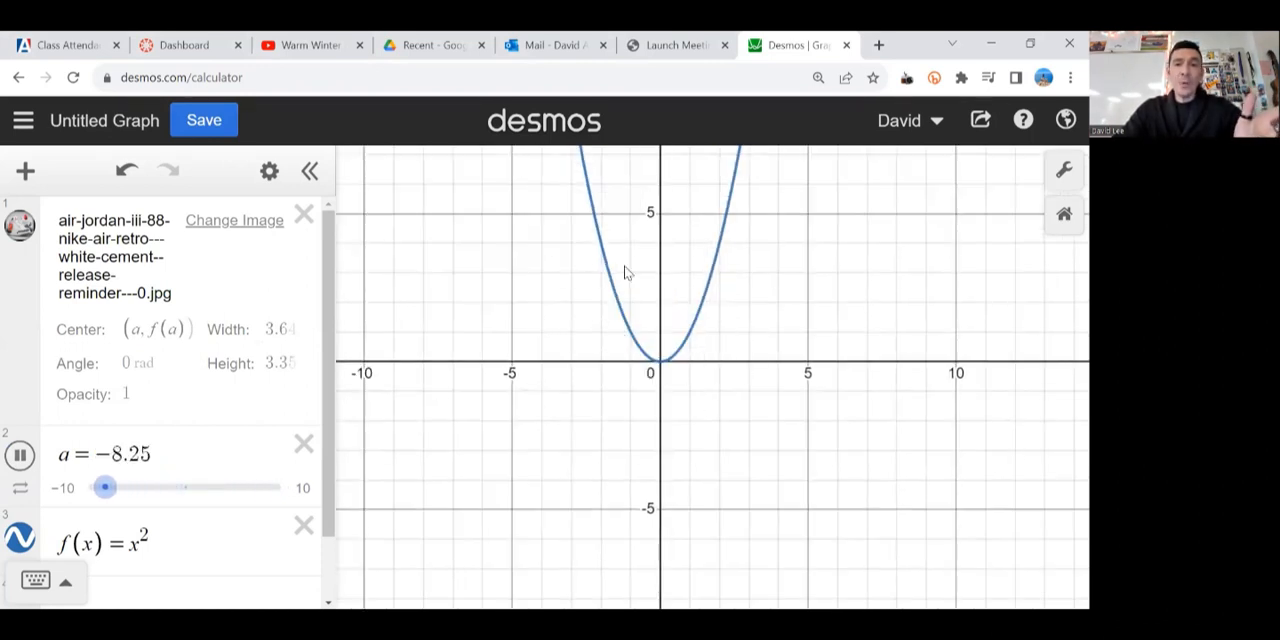
click(75, 487)
text(-1)
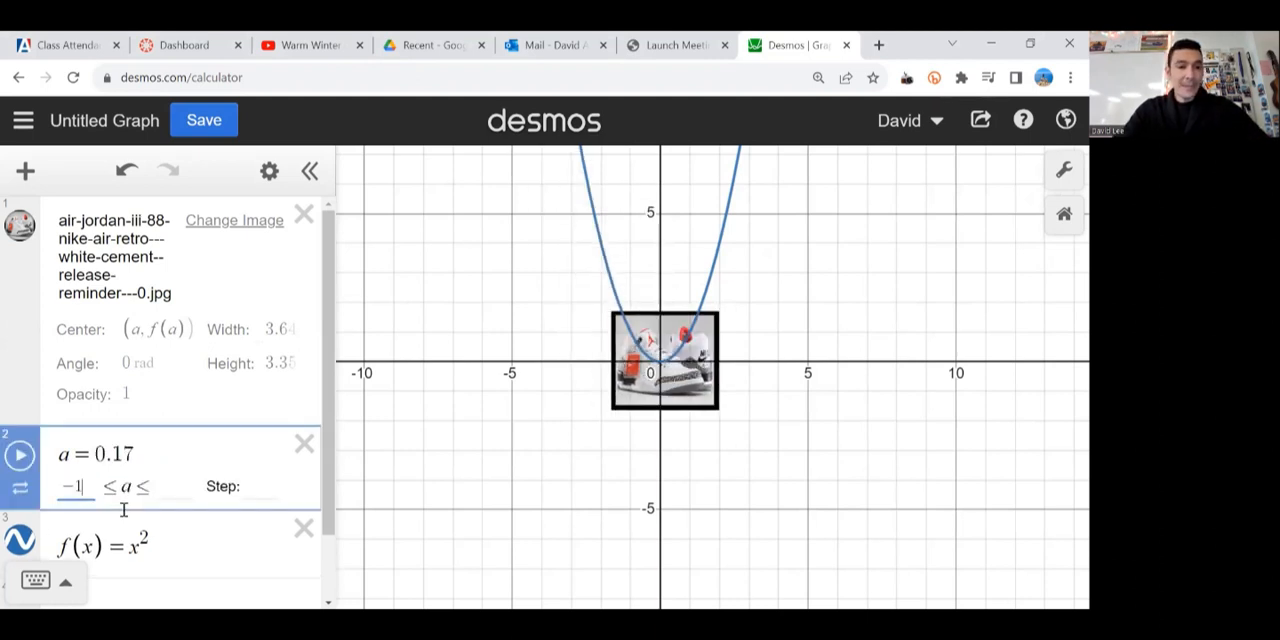
click(166, 489)
text(1)
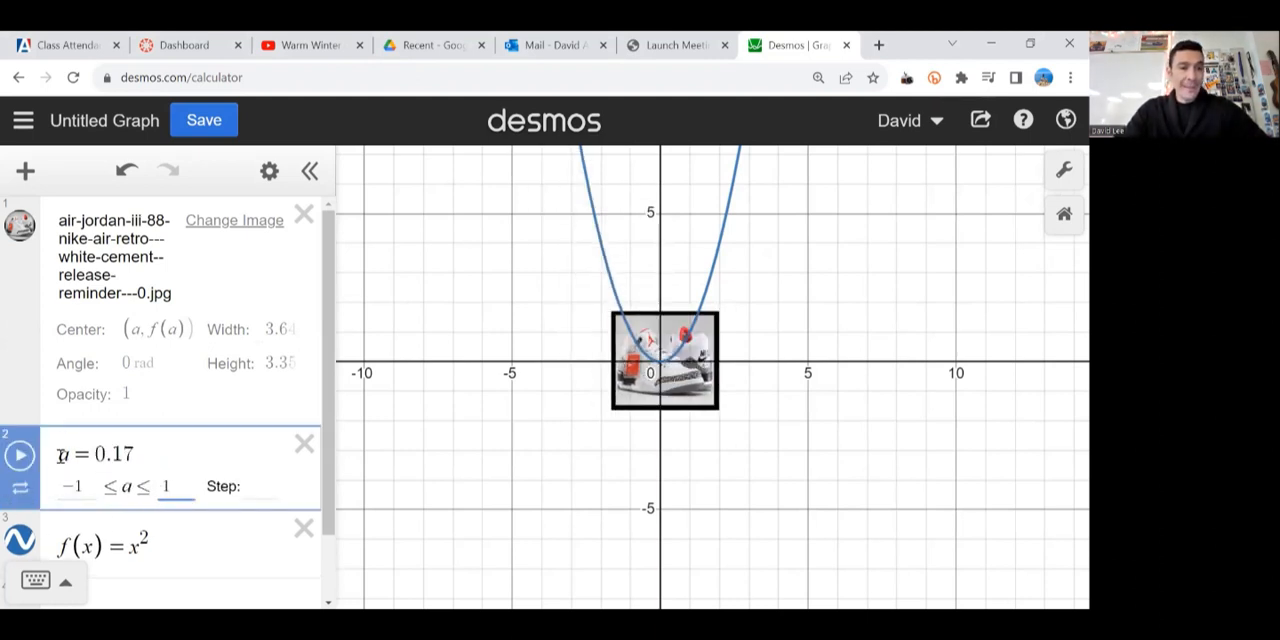
click(20, 455)
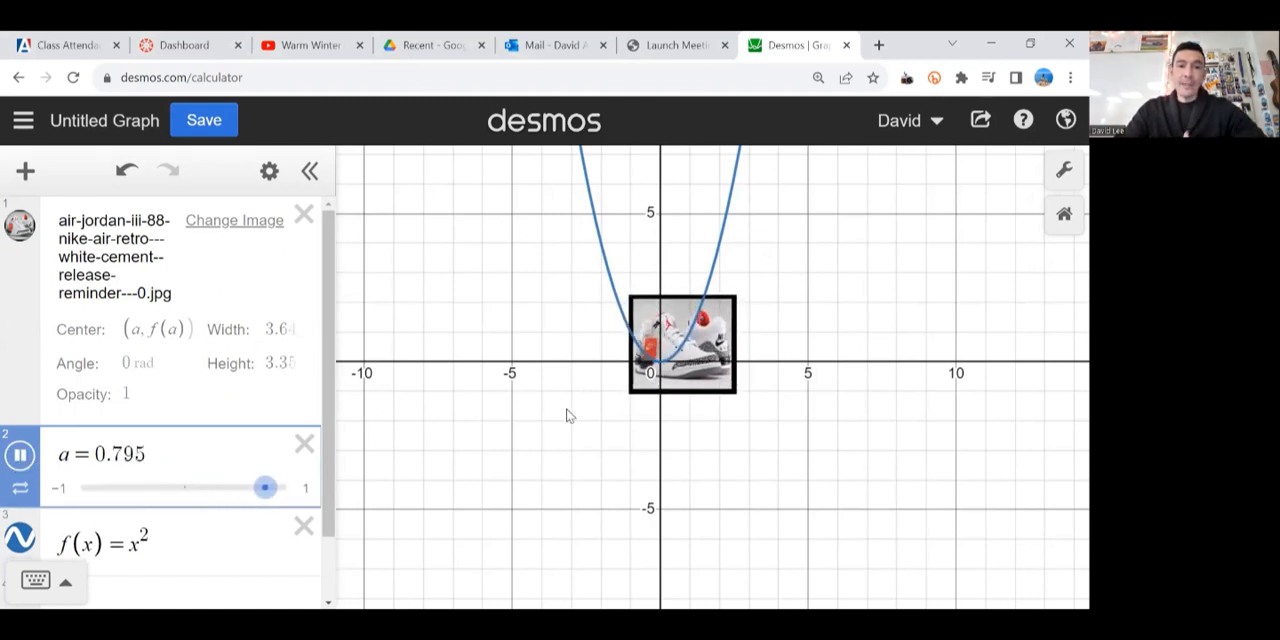
Step: Speed up the animation of a to 7.5x and set it to repeat in one direction
click(20, 488)
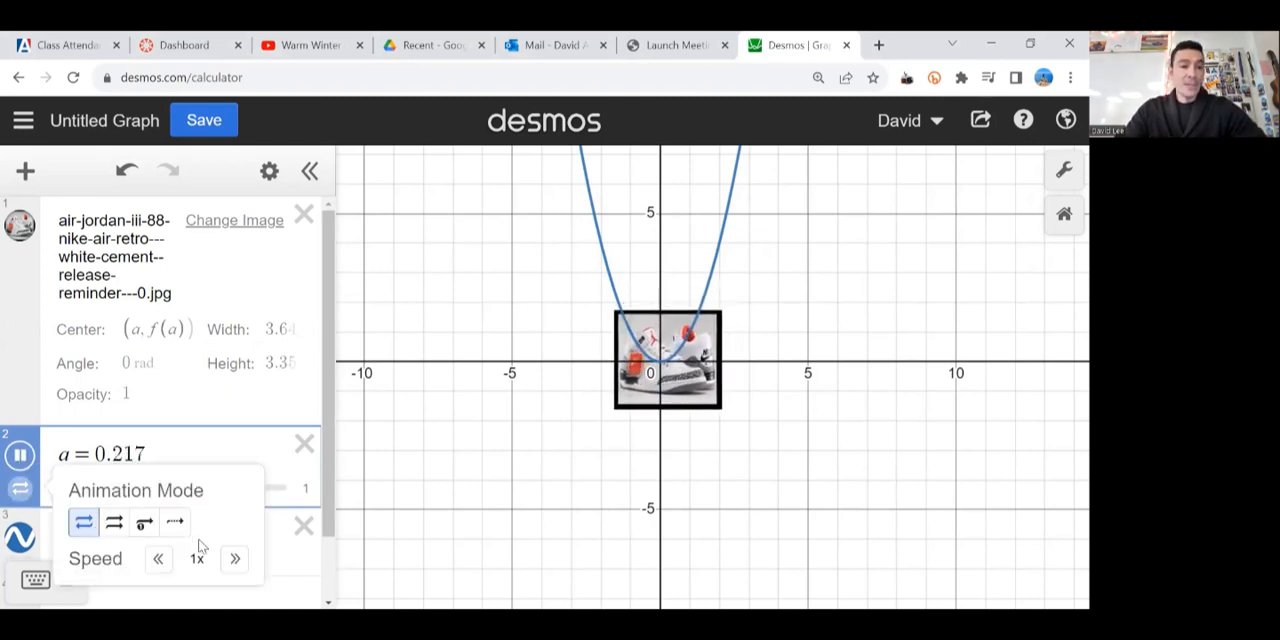
click(235, 559)
click(235, 559)
click(235, 559)
click(235, 559)
click(235, 559)
click(235, 559)
click(235, 559)
click(158, 559)
click(158, 559)
click(158, 559)
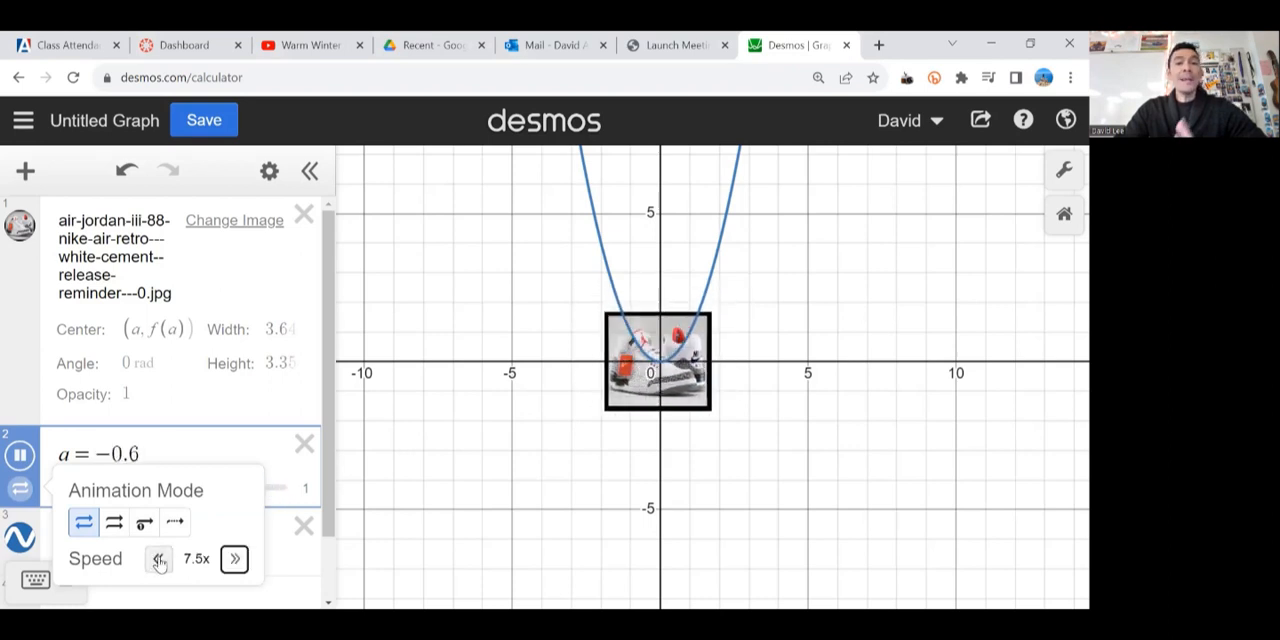
click(114, 522)
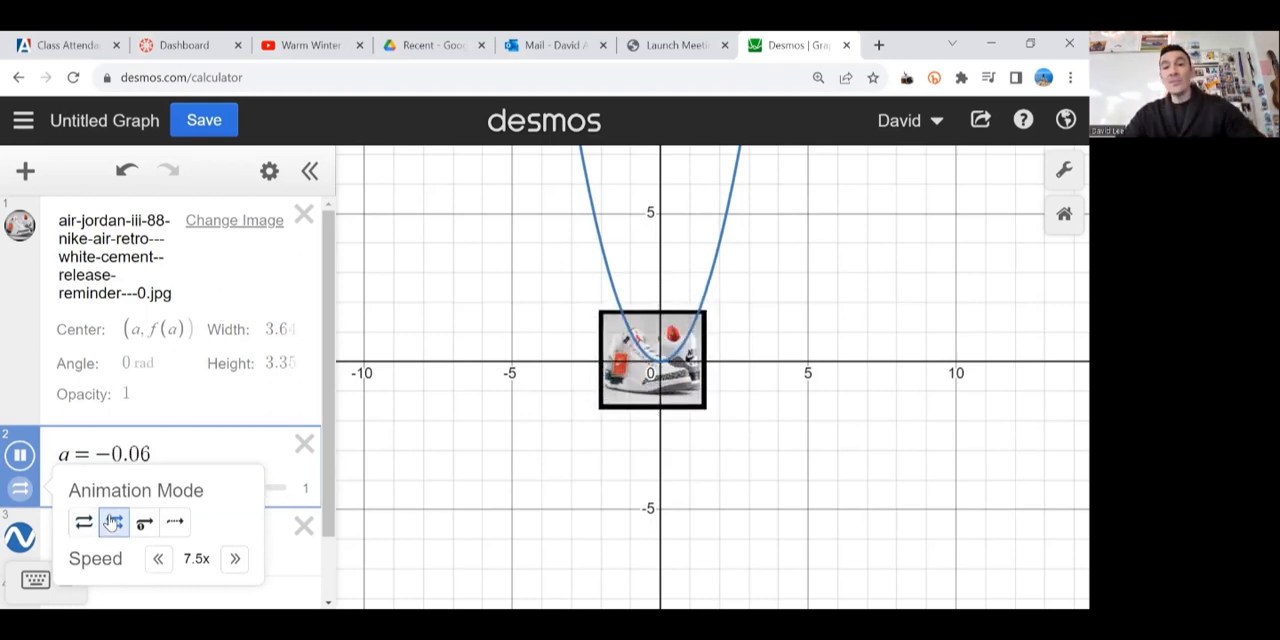
click(404, 481)
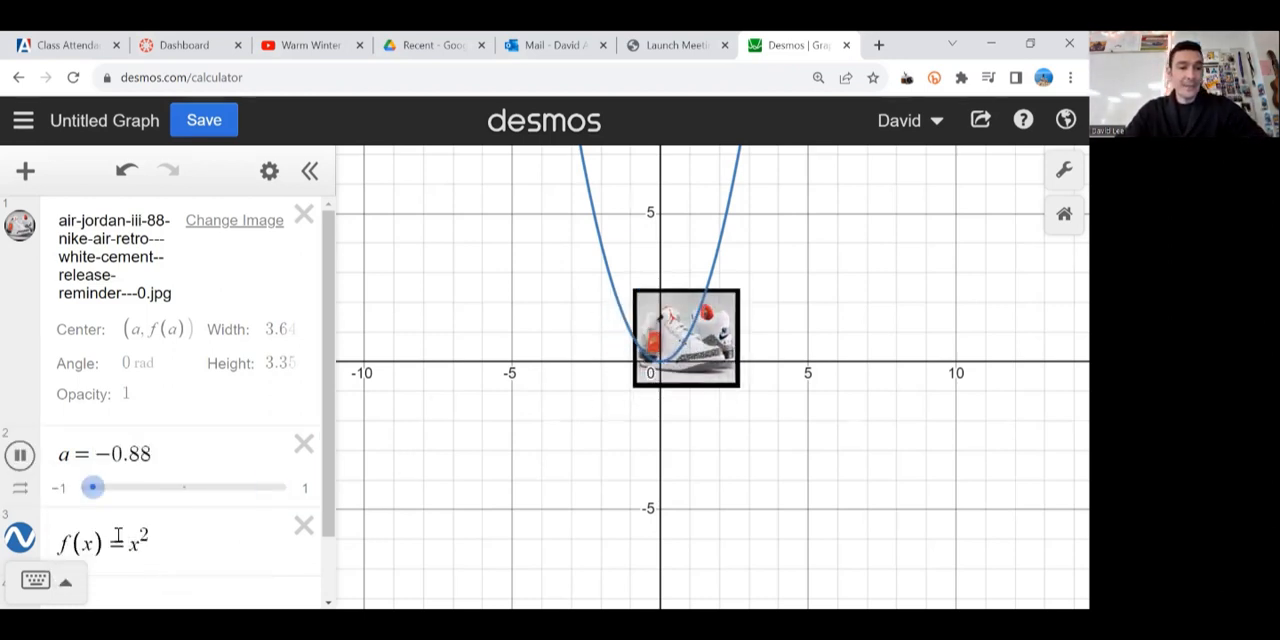
Step: Slow the animation of a to 3.5x, try the play-once mode, and return it to looping back and forth
click(20, 487)
click(158, 560)
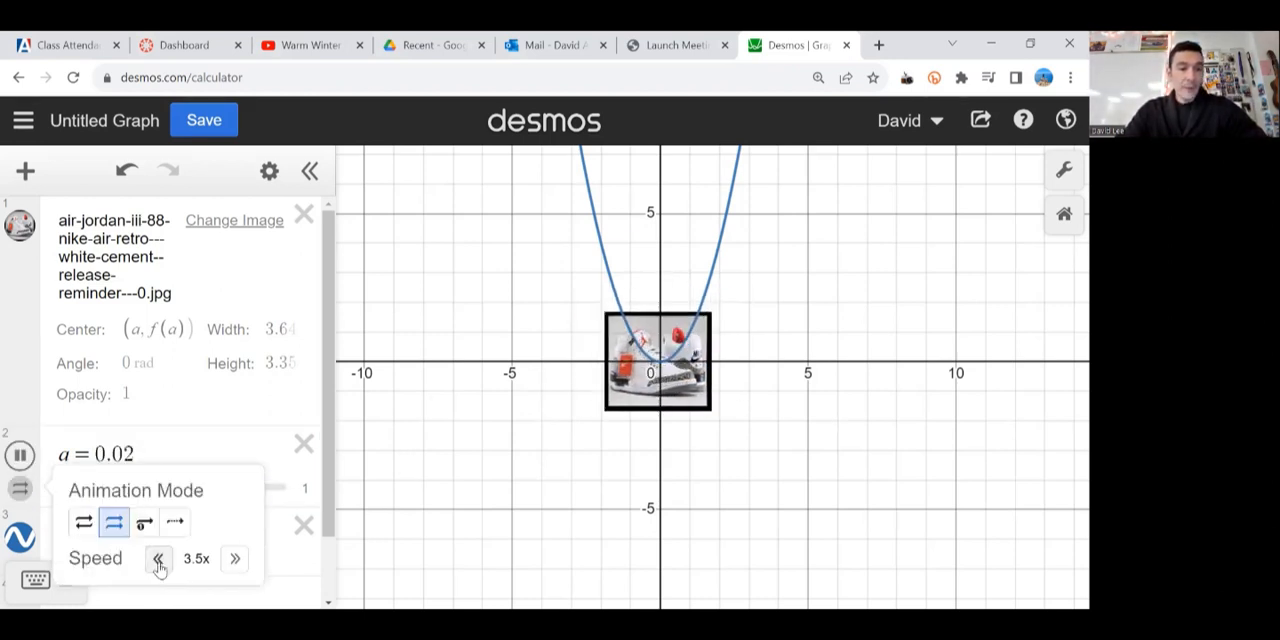
click(144, 522)
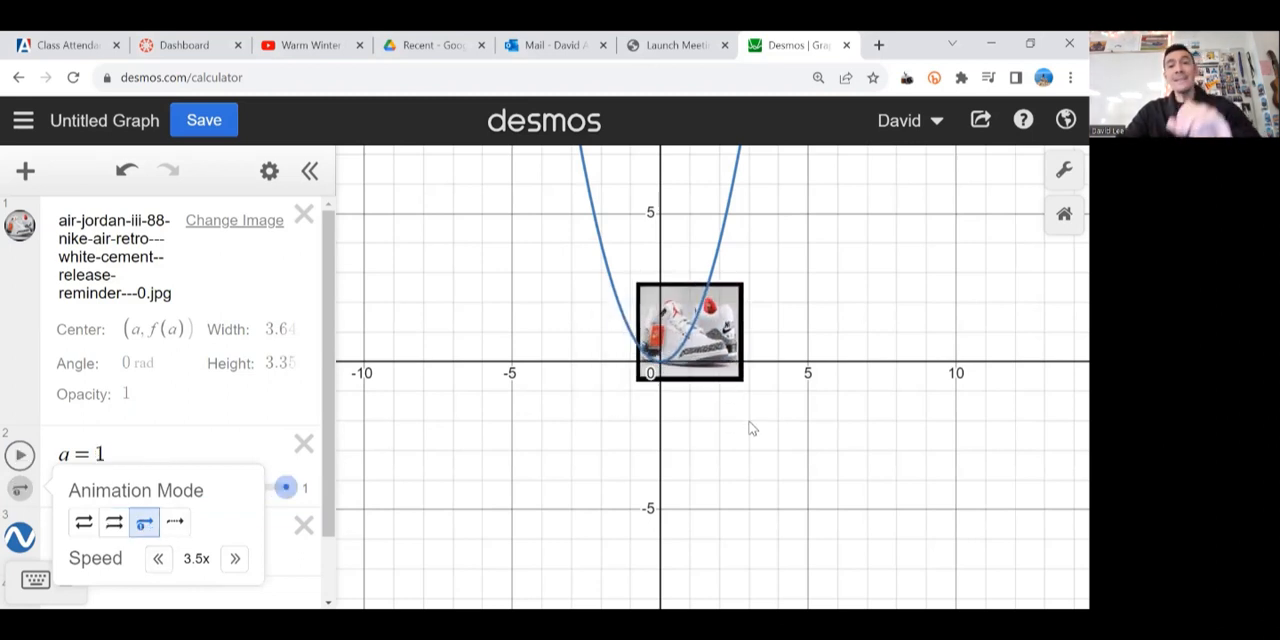
click(82, 524)
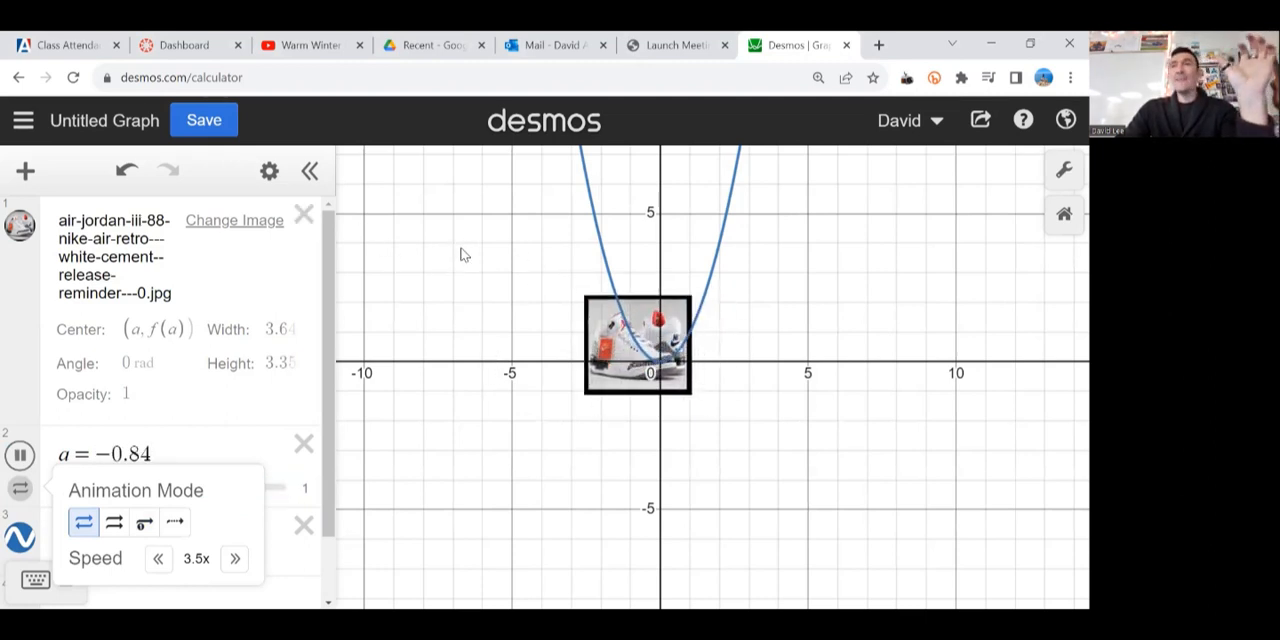
Step: Delete the shoe image, the slider for a and the function f(x) to clear the expression list
click(305, 217)
click(305, 217)
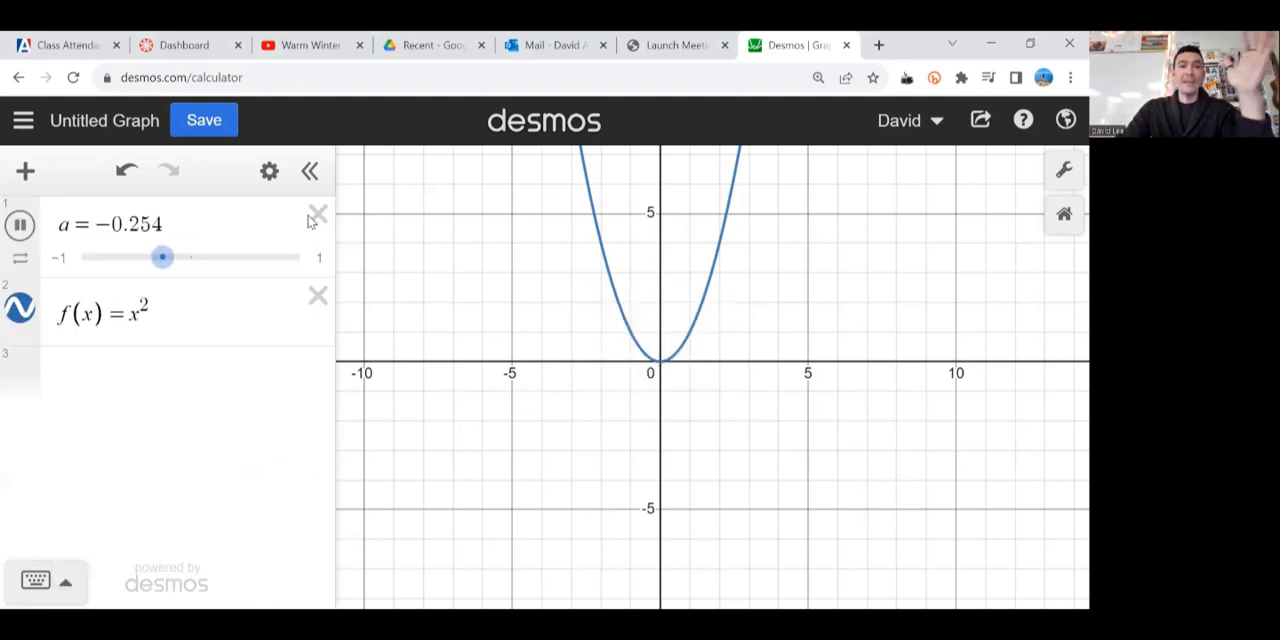
click(317, 215)
click(317, 214)
Step: Graph the three equations y = 3, y = x^2 and y = -x on separate lines
click(249, 214)
text(y = )
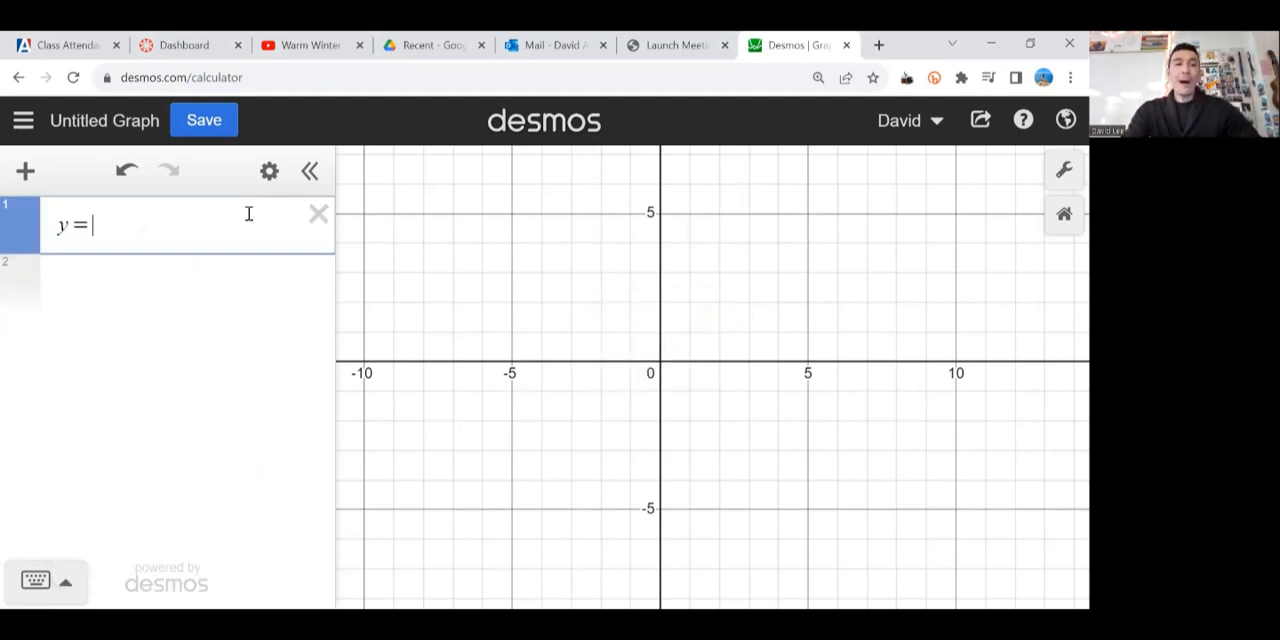
text(3)
key(Return)
text(y=x^2)
key(Return)
text(y=-x)
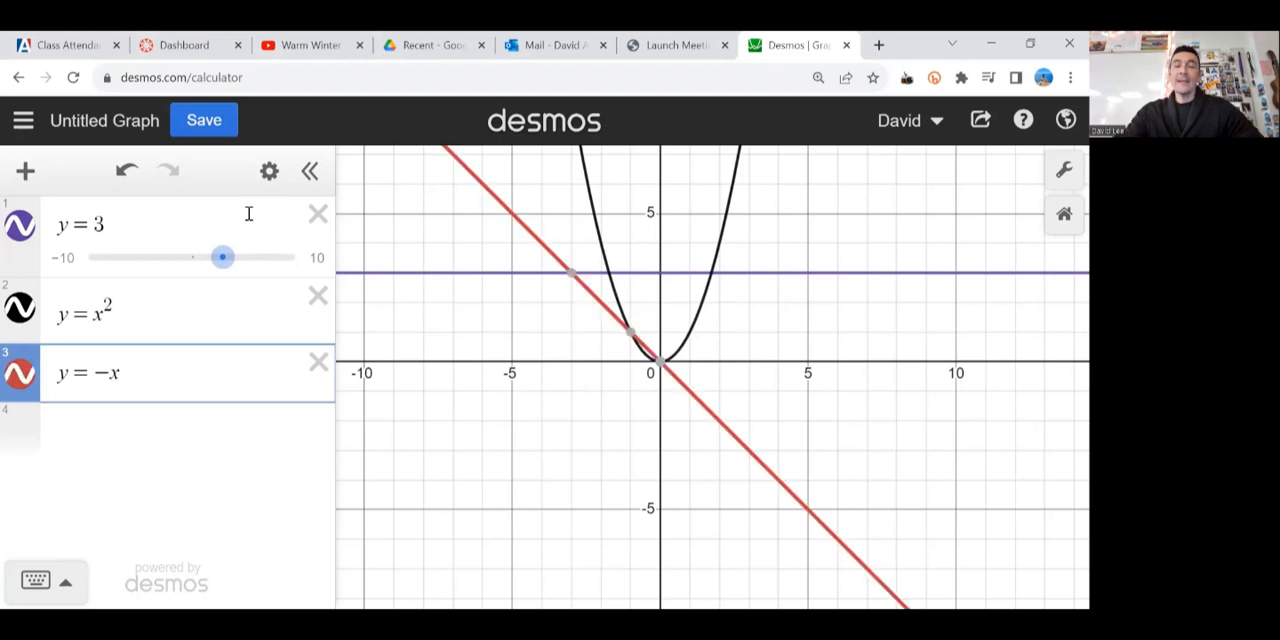
click(710, 302)
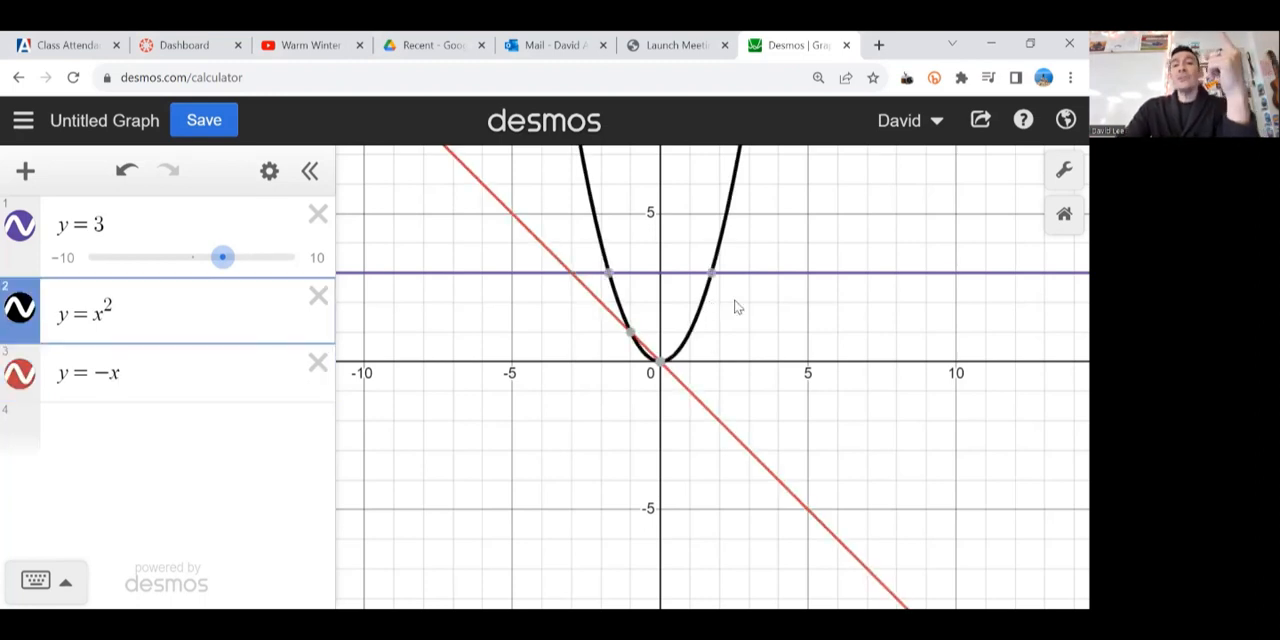
drag(736, 307, 745, 304)
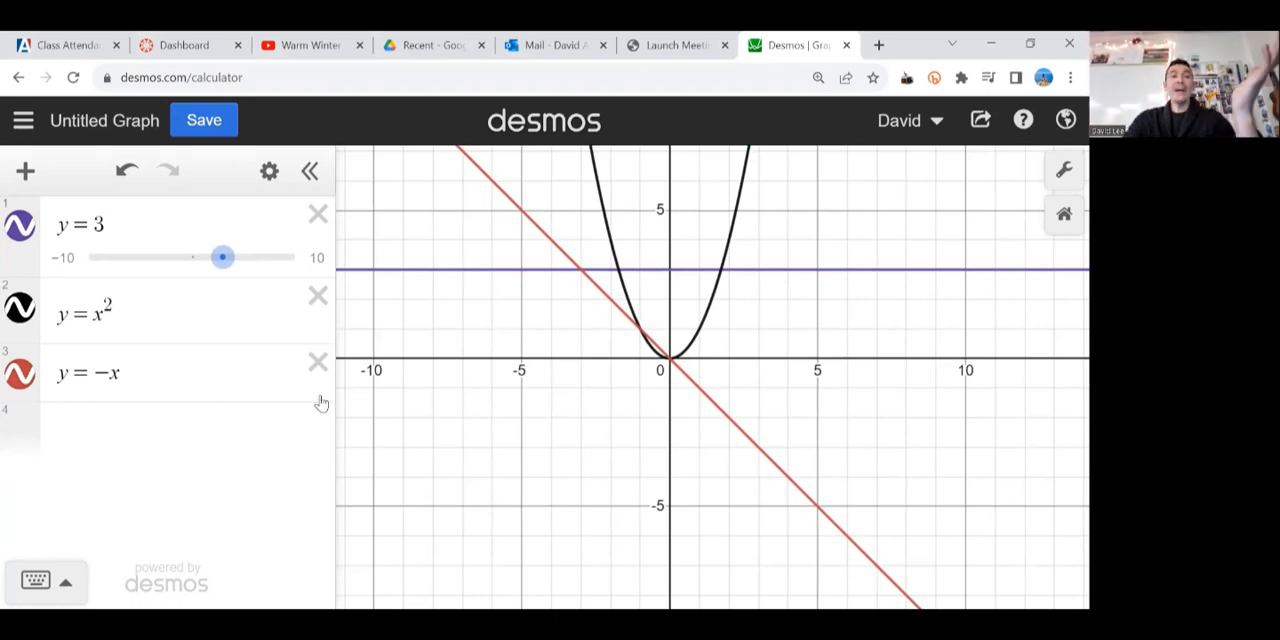
Step: Widen the expression list, add the piecewise expression {-10<x<-5:3} on line 4, and hide the y = 3 line
drag(337, 320, 494, 334)
click(140, 430)
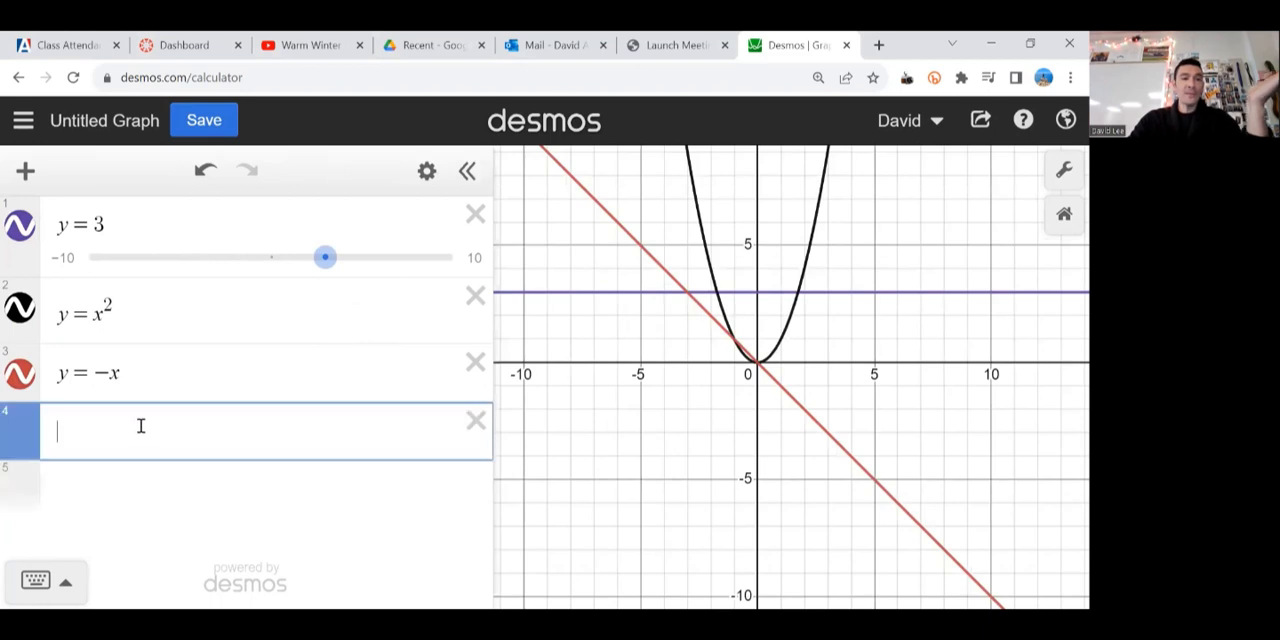
text({)
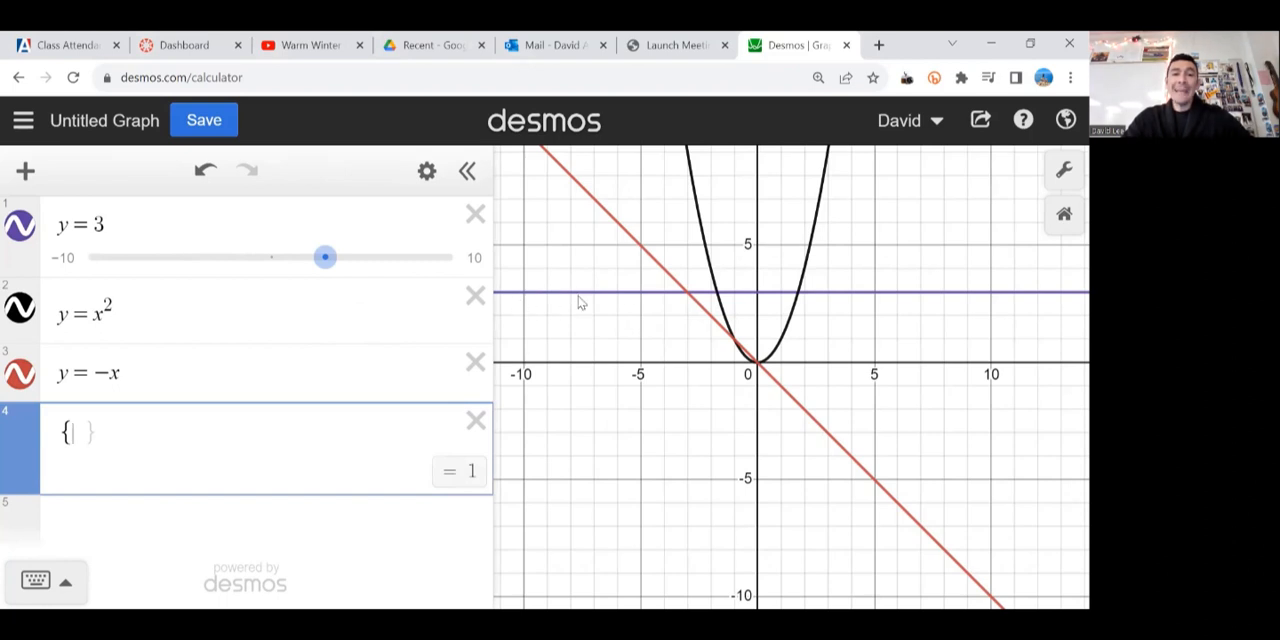
text(-1)
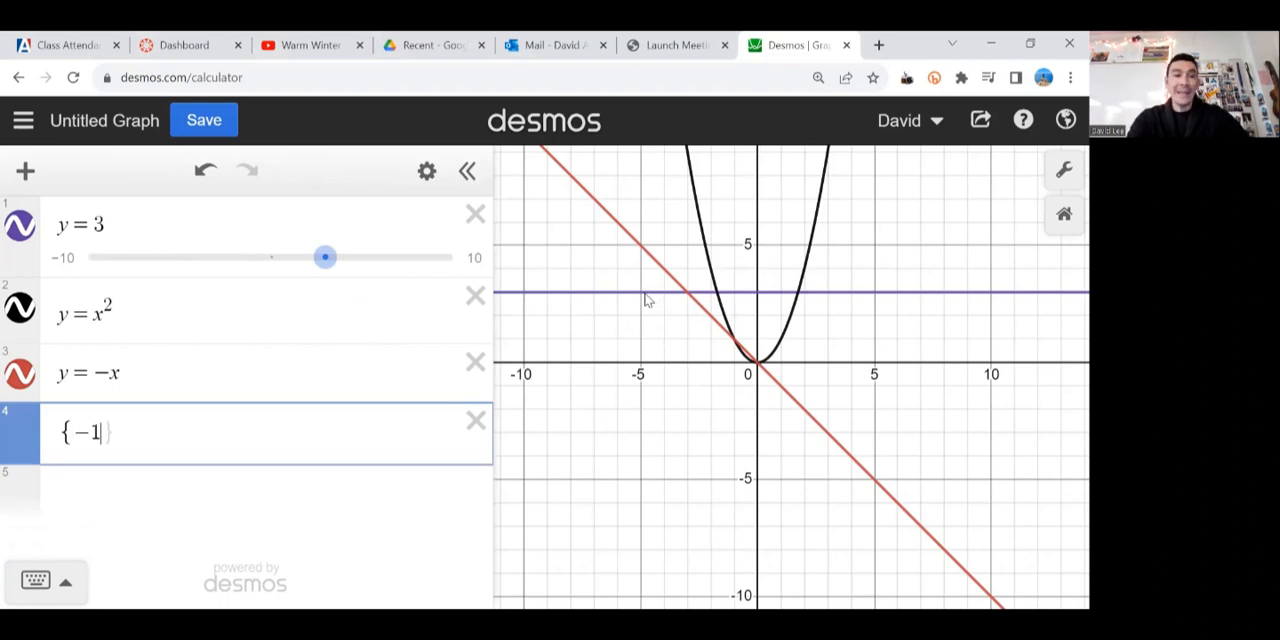
text(0<x<-5;)
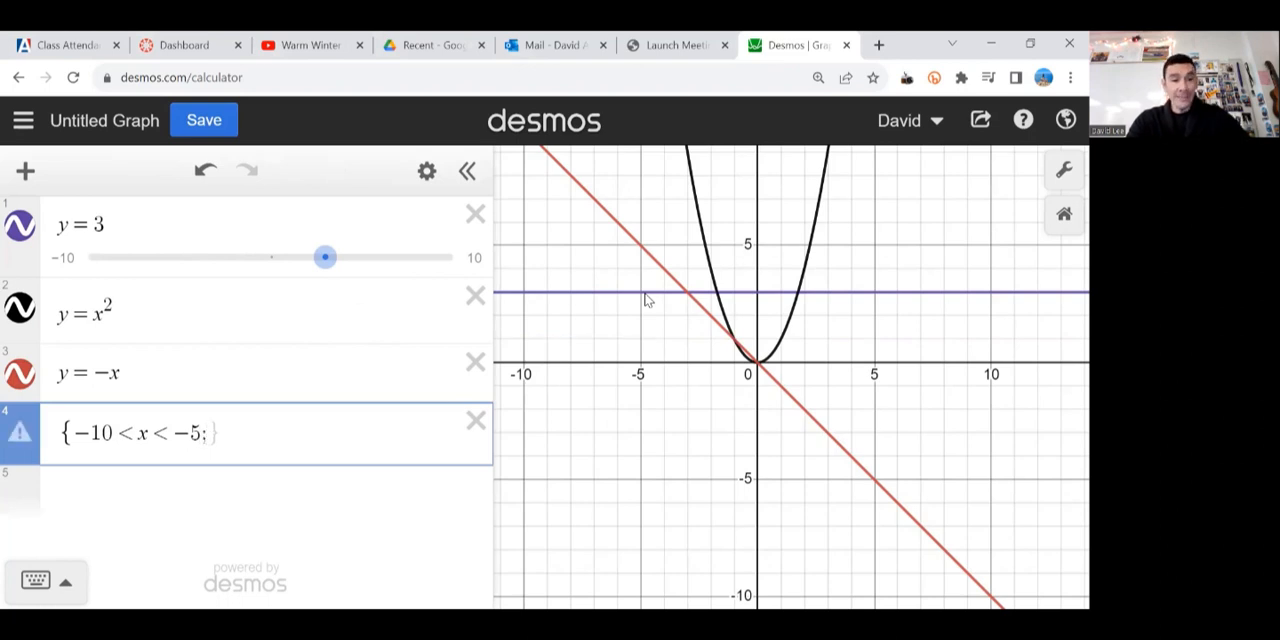
key(BackSpace)
text(:)
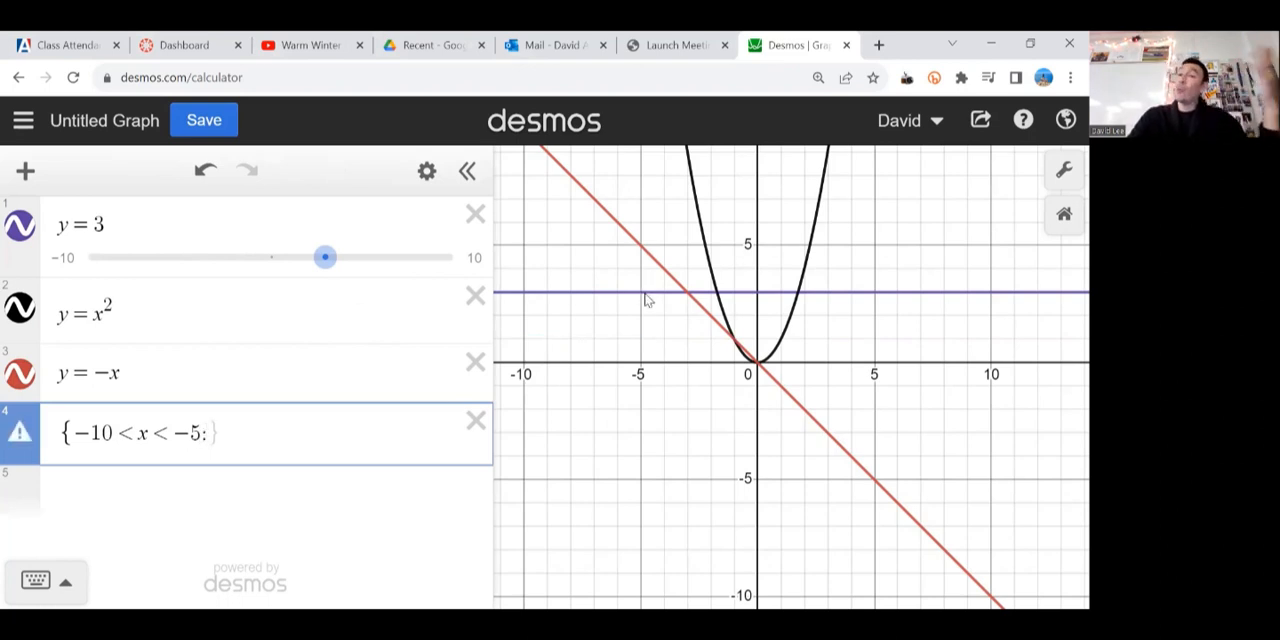
text(3)
click(24, 230)
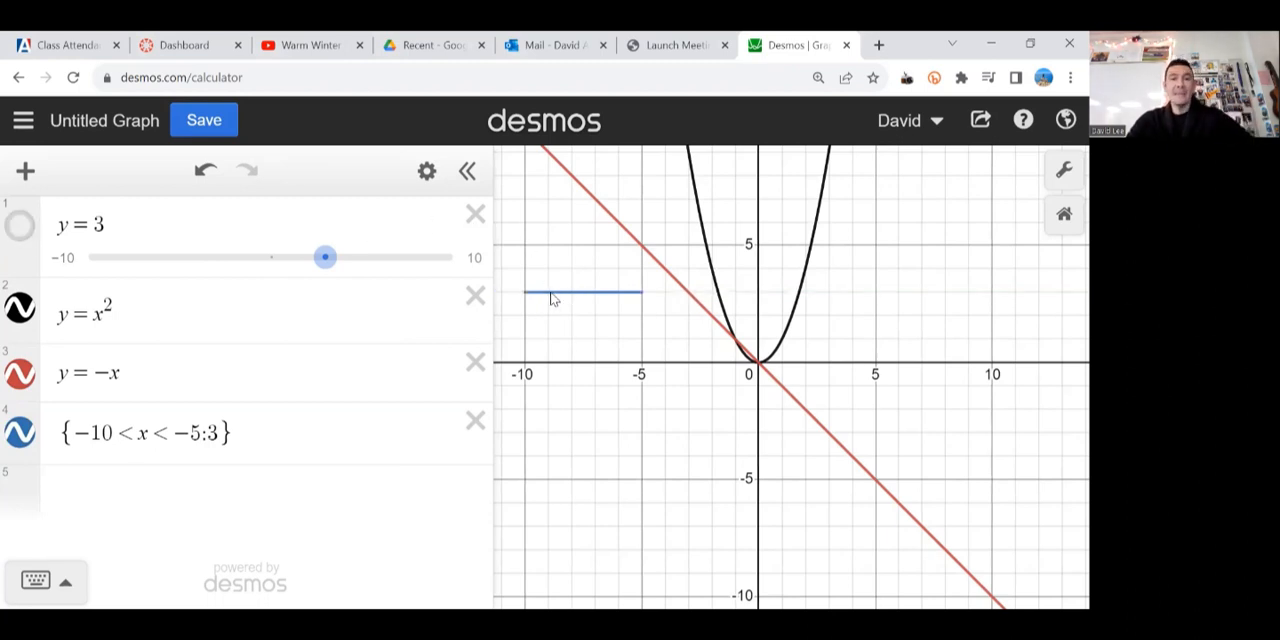
Step: Add the piece -5<x<0: -x to the piecewise expression on line 4, and hide the y = -x line
click(225, 429)
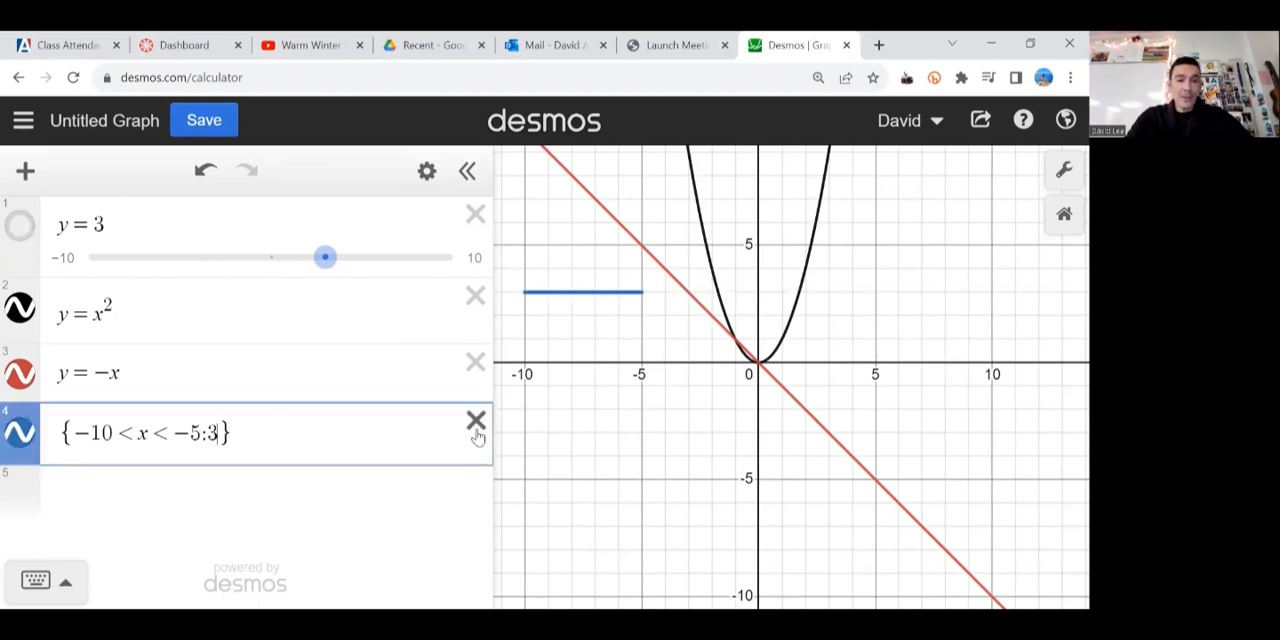
text(,)
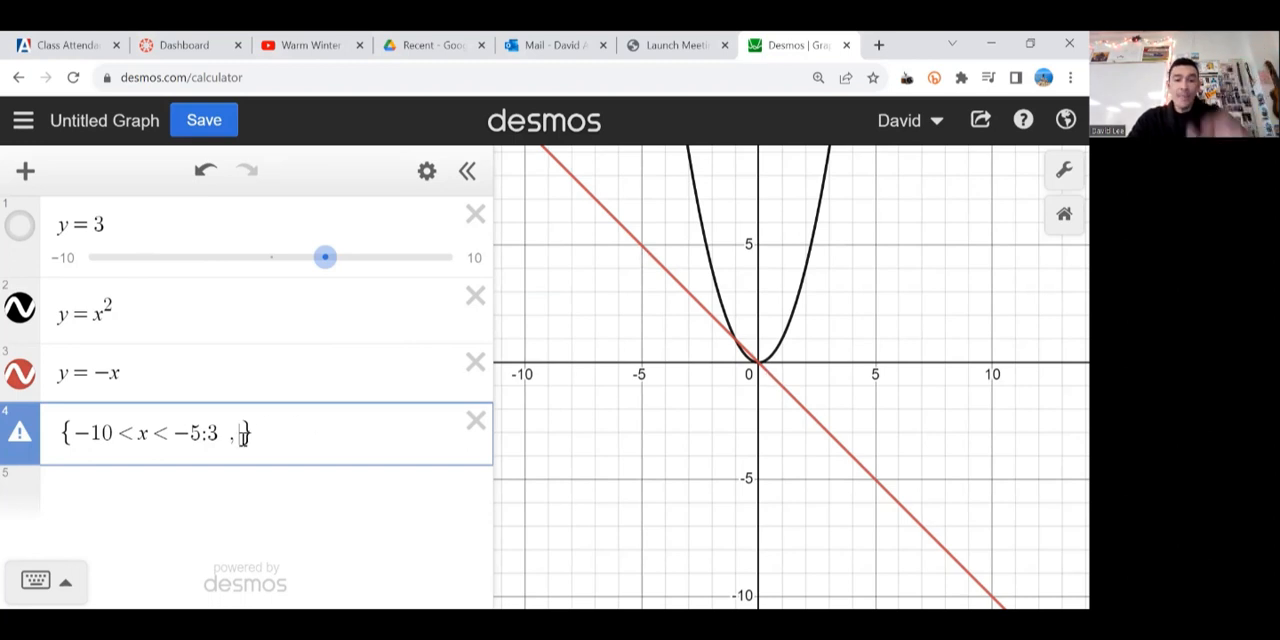
text(-5<x<)
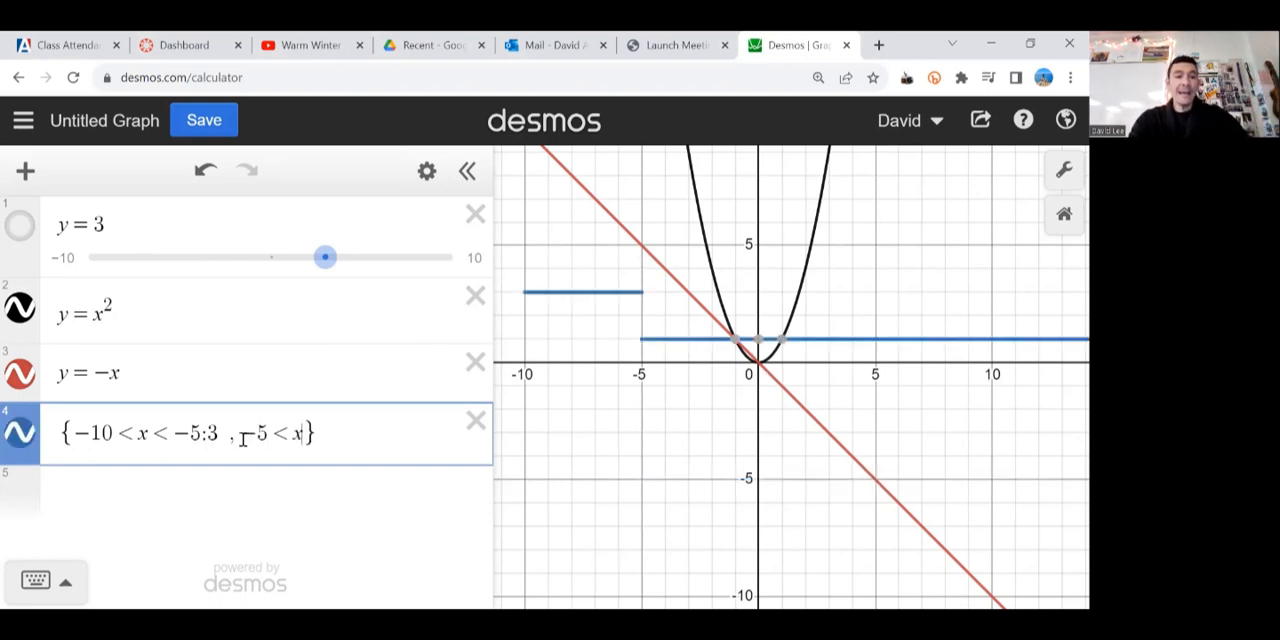
text(0:)
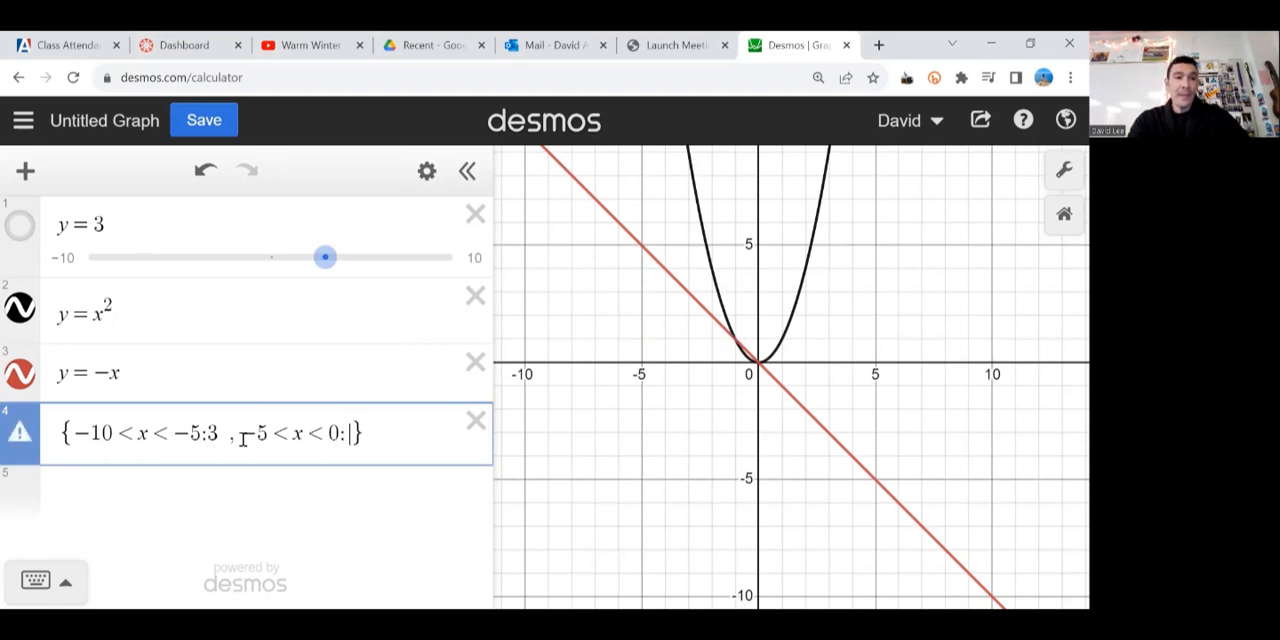
text(-x)
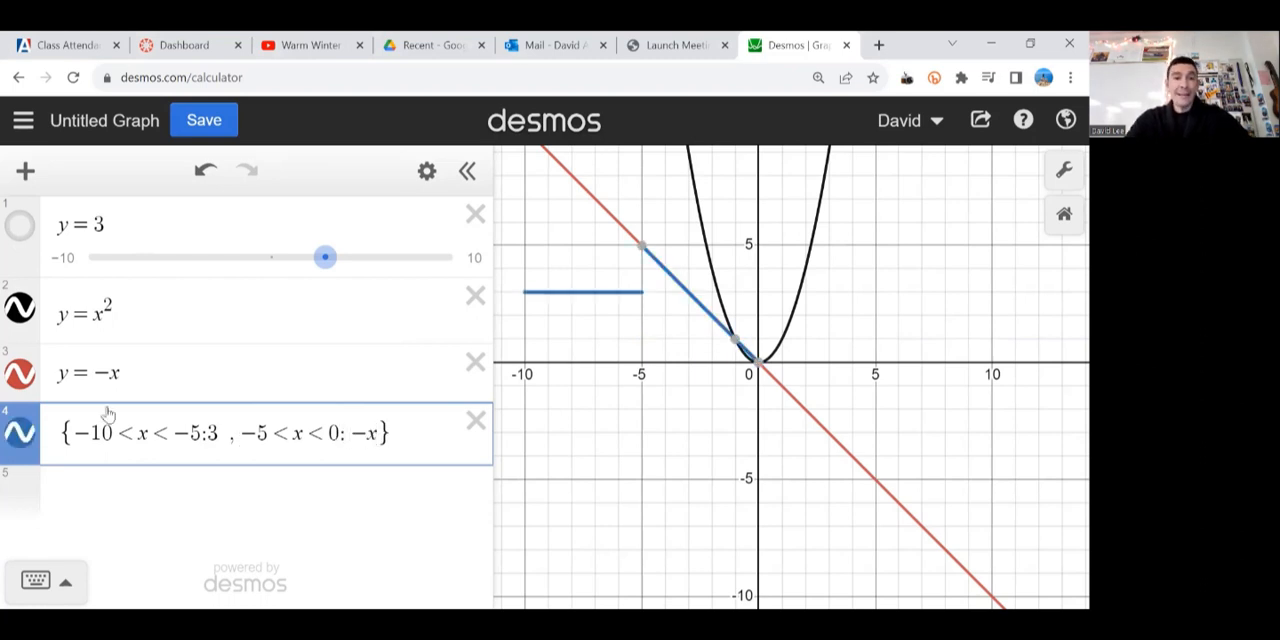
click(20, 372)
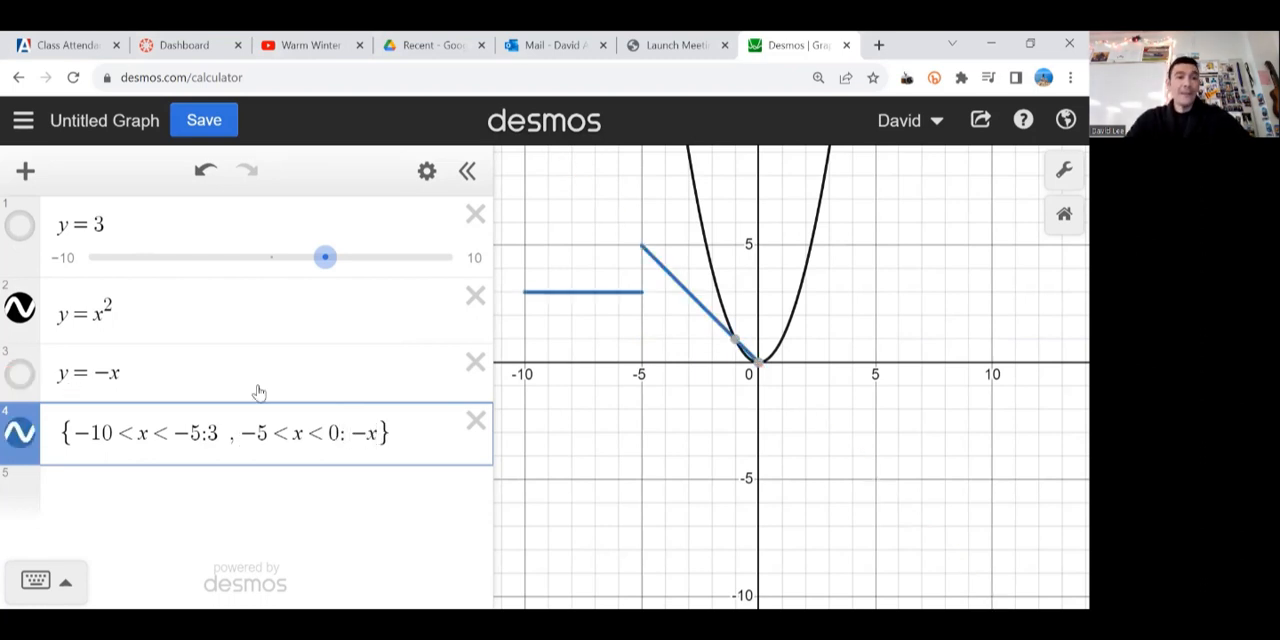
click(658, 318)
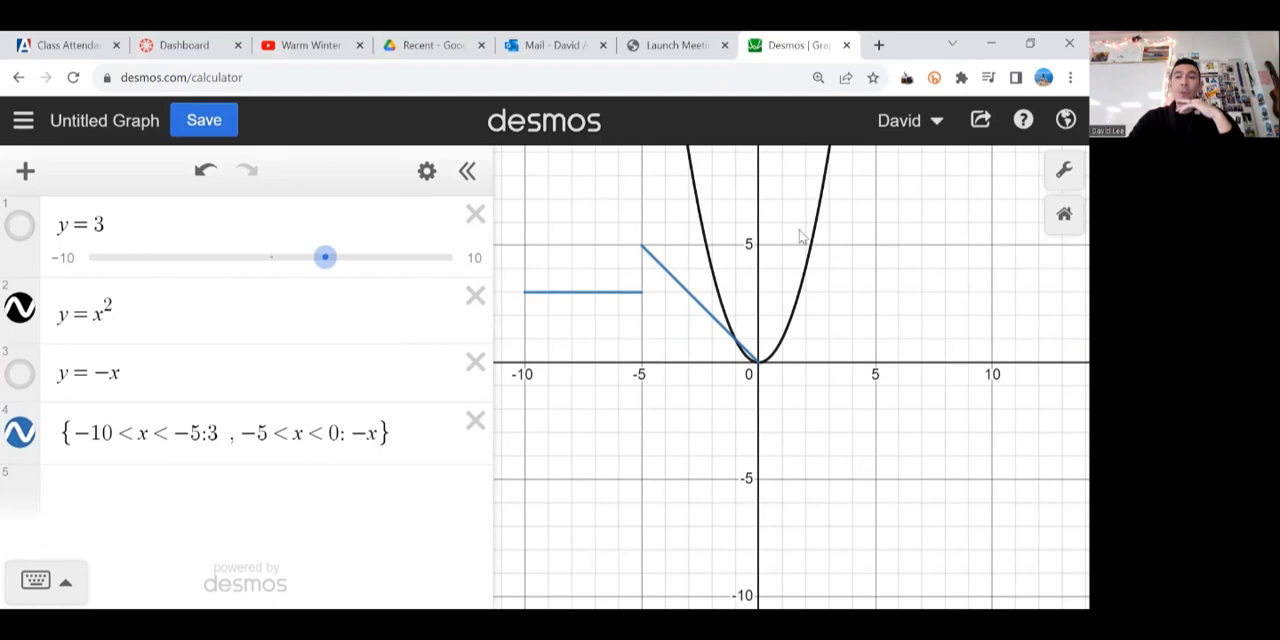
Step: Add the piece 1<x<4: x^2 to the piecewise expression on line 4, and hide the y = x^2 curve
click(381, 430)
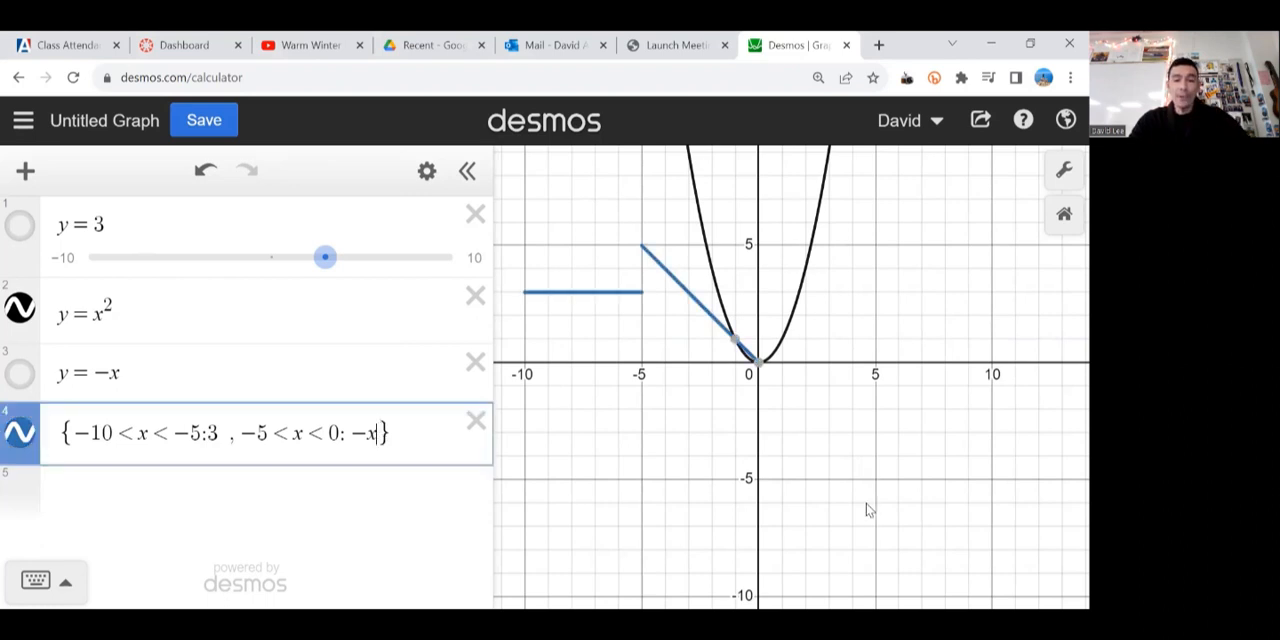
text(, )
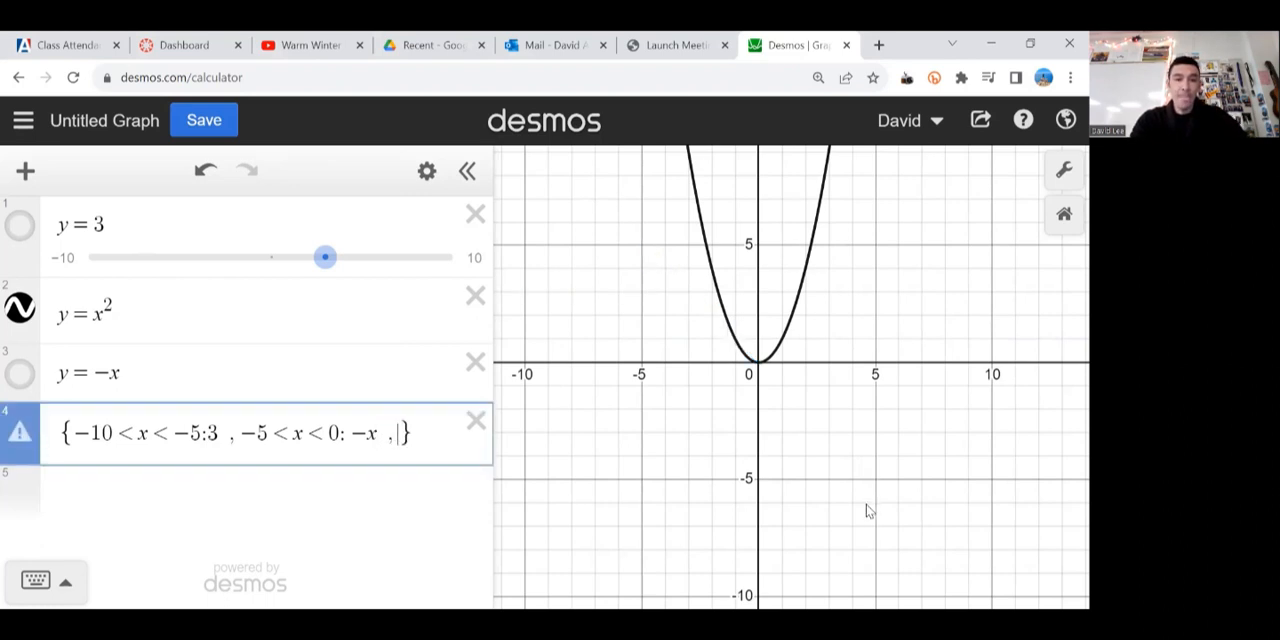
text(1 < x <)
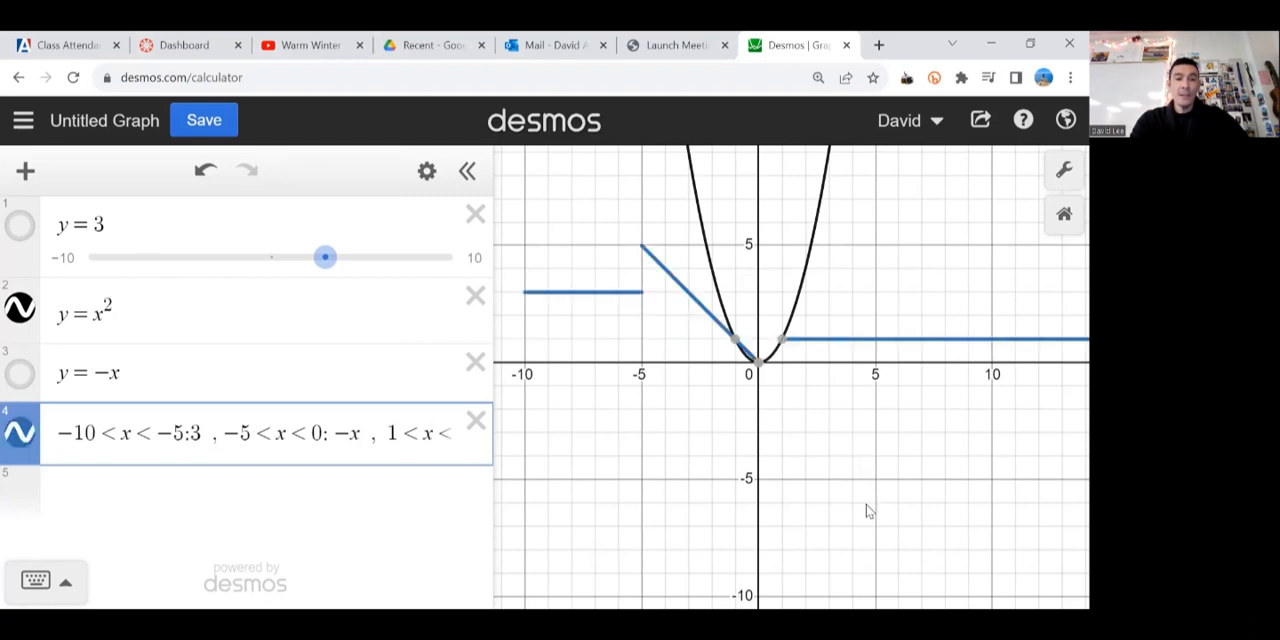
text( 4: x)
text(2)
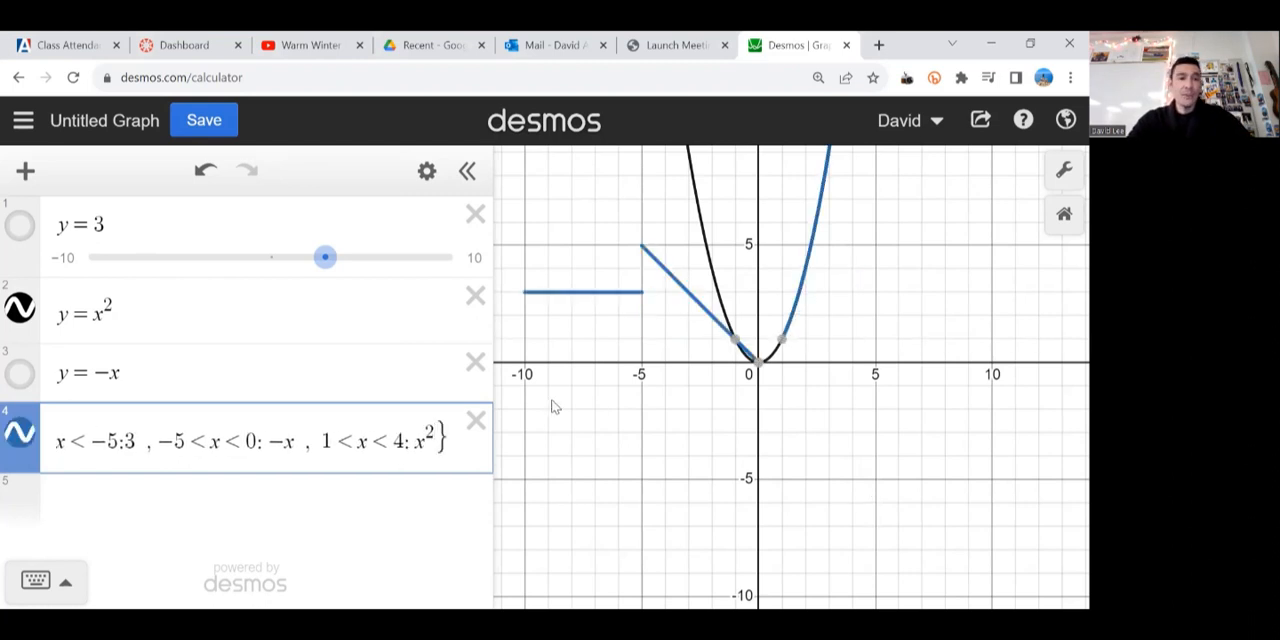
click(20, 308)
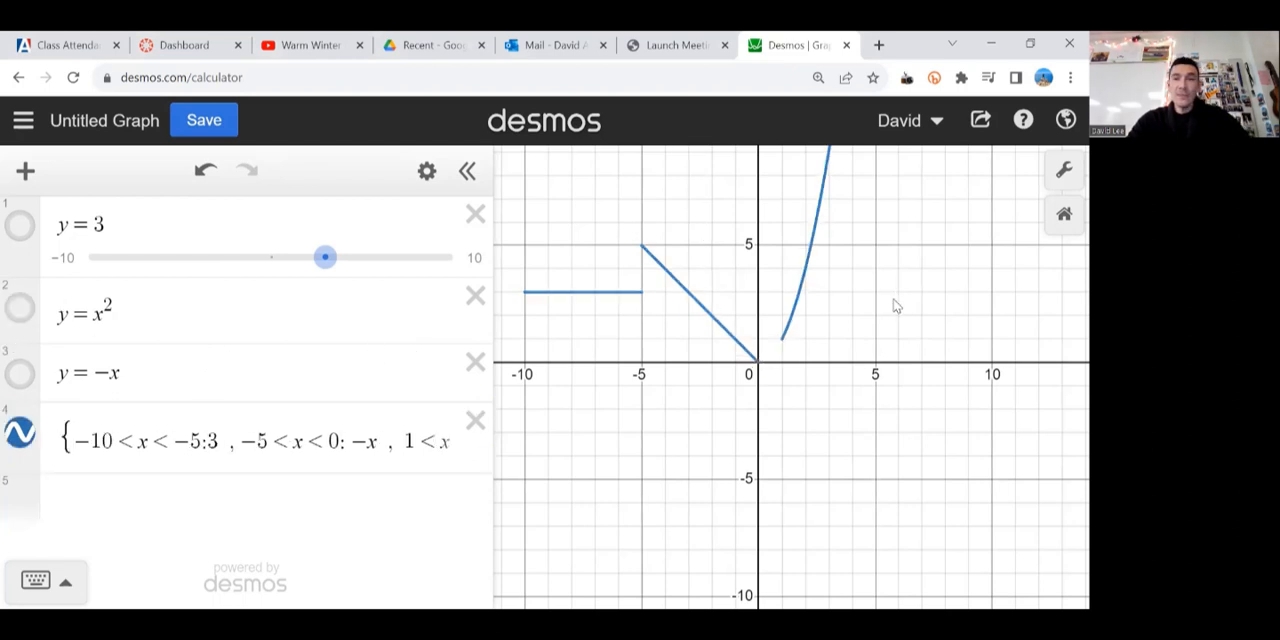
drag(896, 306, 842, 379)
scroll(880, 380, down, 3)
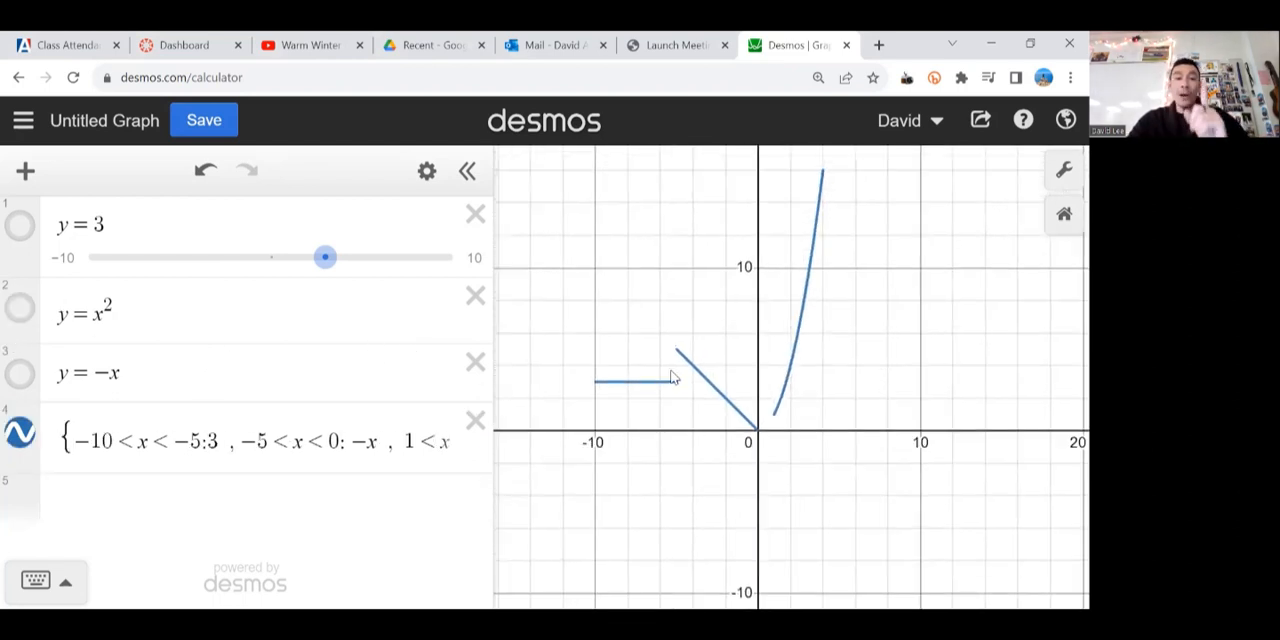
Step: Delete the y = -x, y = x^2 and y = 3 lines, and widen the expression list to fit the whole piecewise expression
click(475, 362)
click(475, 296)
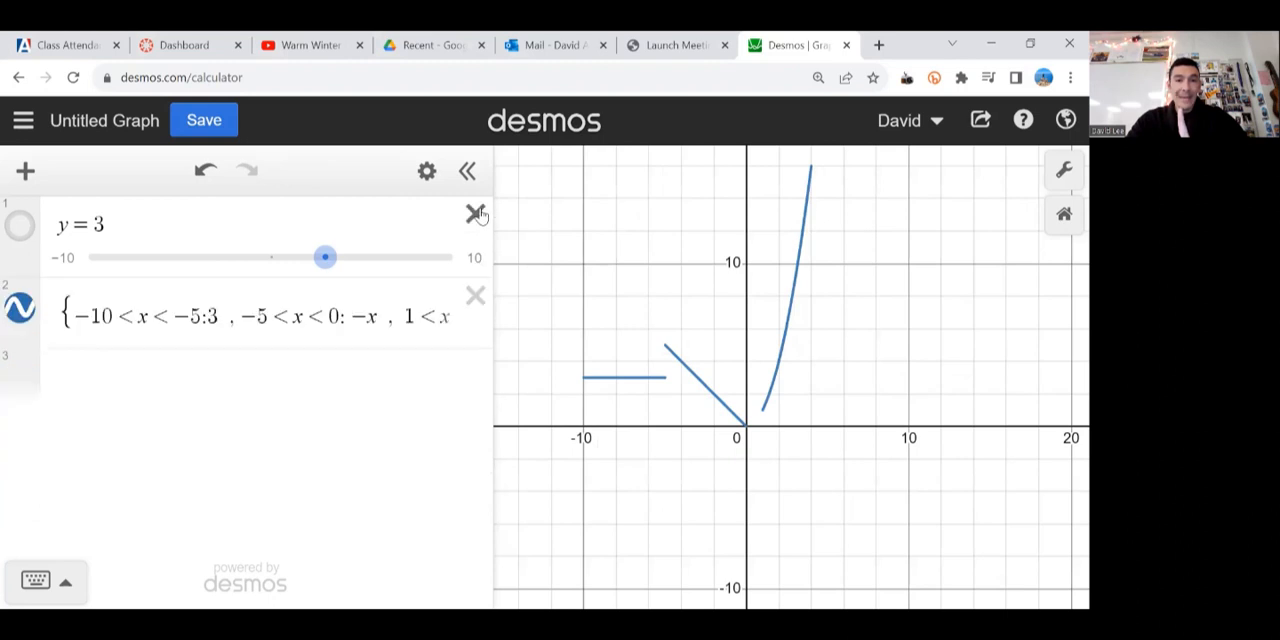
click(475, 214)
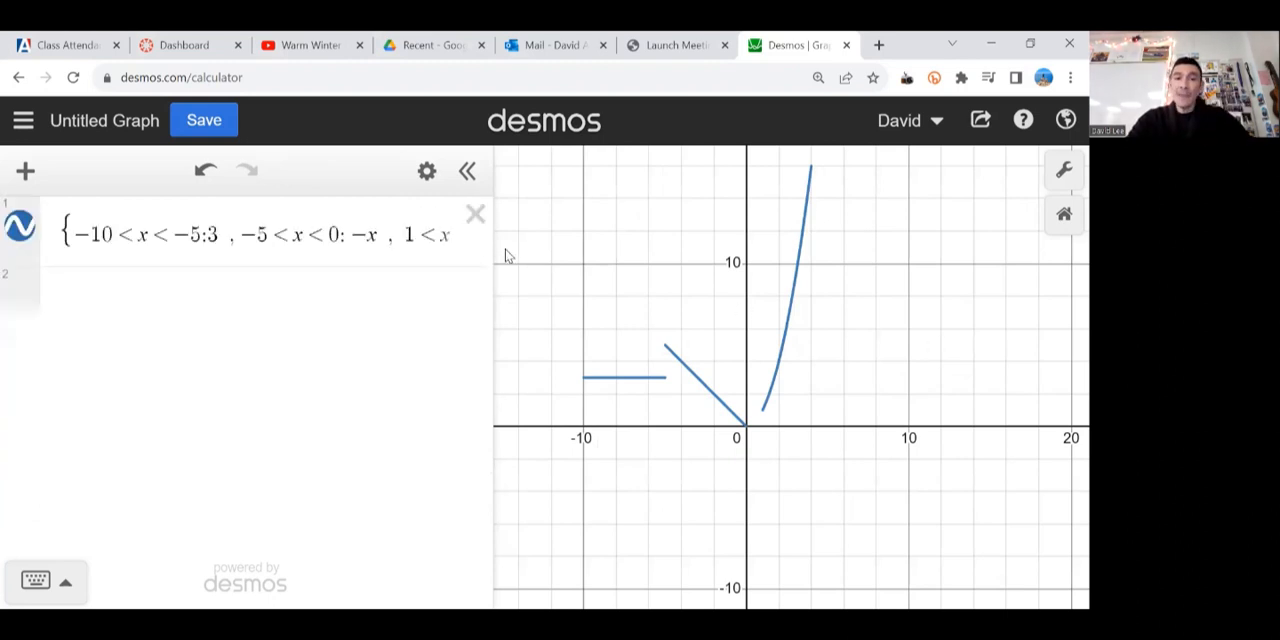
drag(643, 237, 730, 240)
Step: Highlight the domain conditions, colon separators and output values in the piecewise expression to review its structure
drag(72, 230, 193, 234)
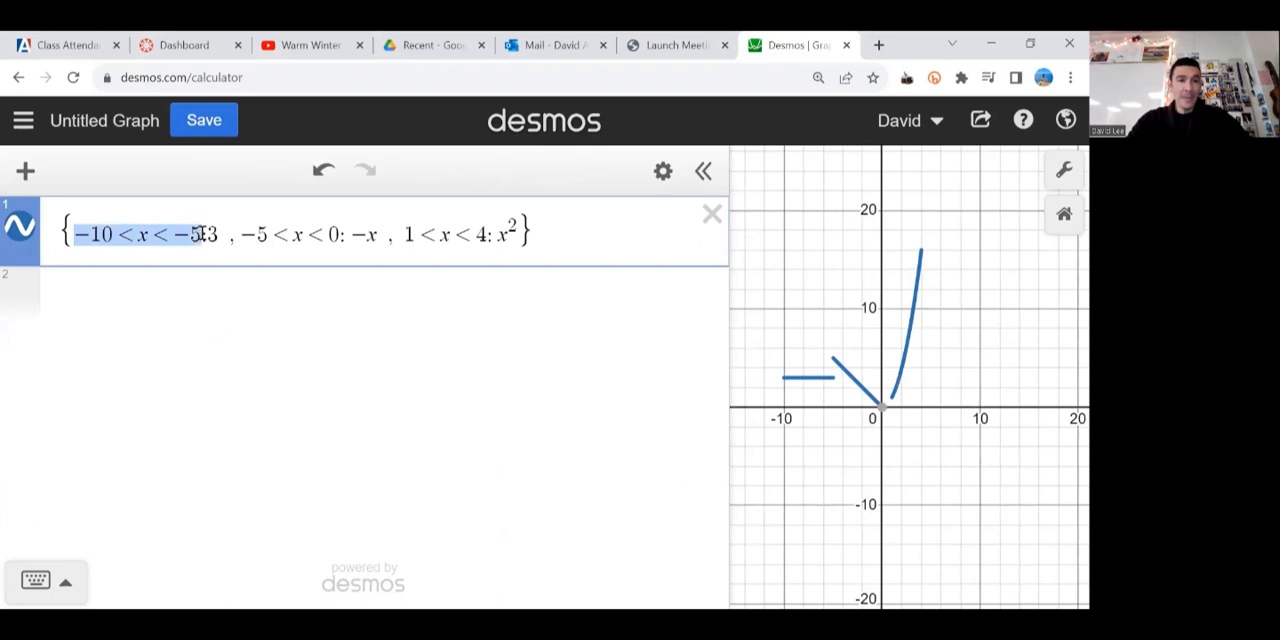
click(203, 234)
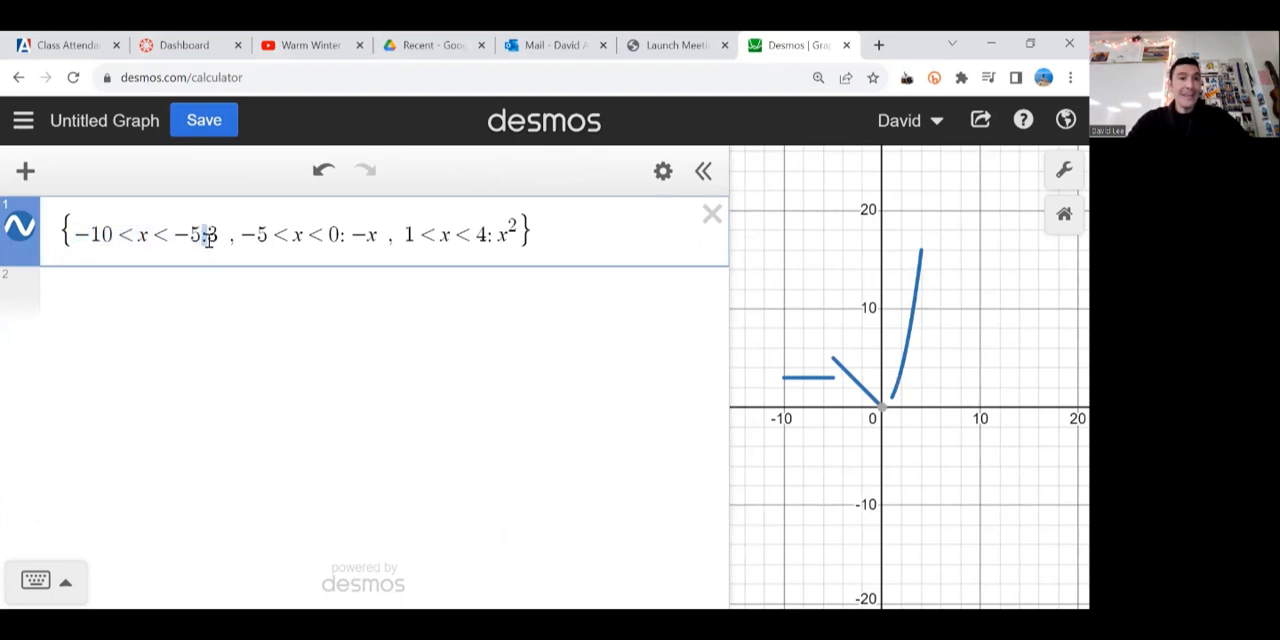
drag(208, 234, 222, 236)
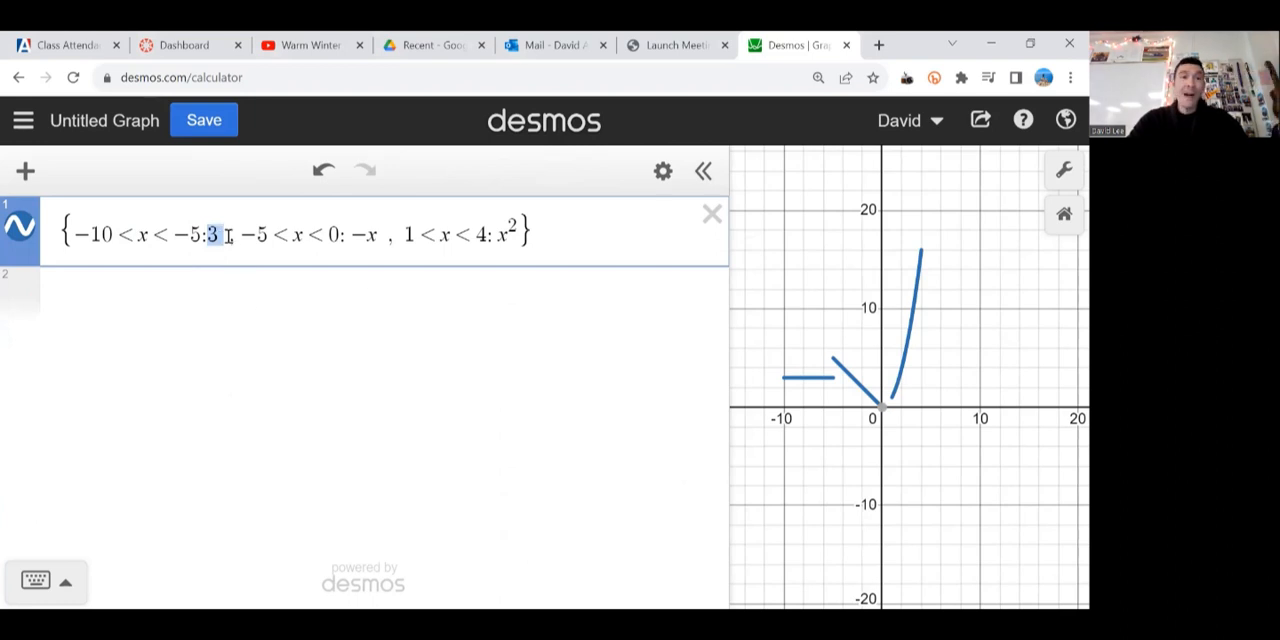
drag(242, 232, 514, 235)
click(340, 235)
click(556, 239)
Step: Define the piecewise expression as a function by adding f(x) = in front of it
click(73, 233)
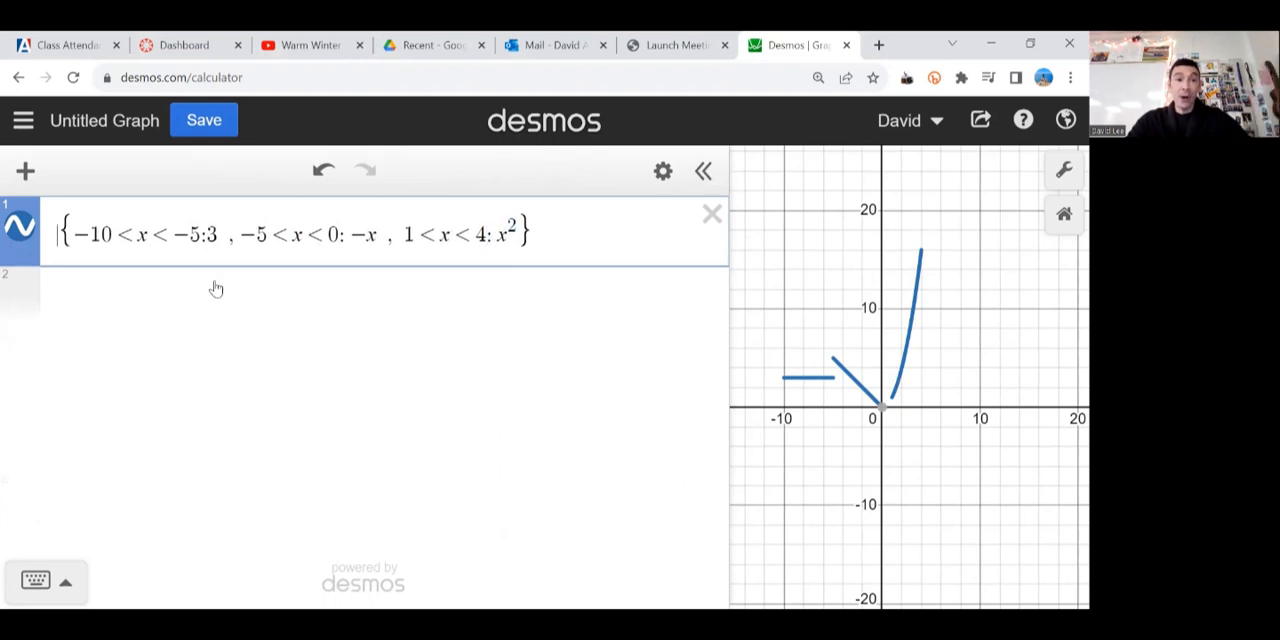
text(f(x) =)
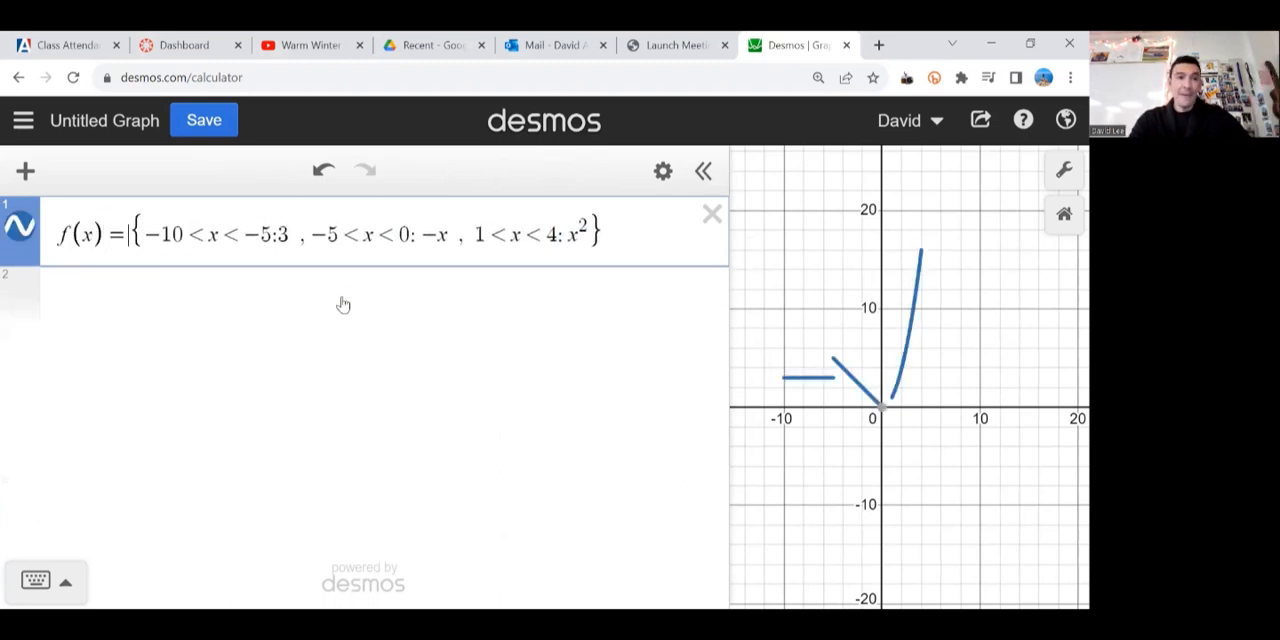
Step: Insert the image air-jordan-iii-88-nike-air-retro---white-cement--release-reminder---0 from the Misc folder into the graph
click(25, 171)
click(66, 402)
click(812, 385)
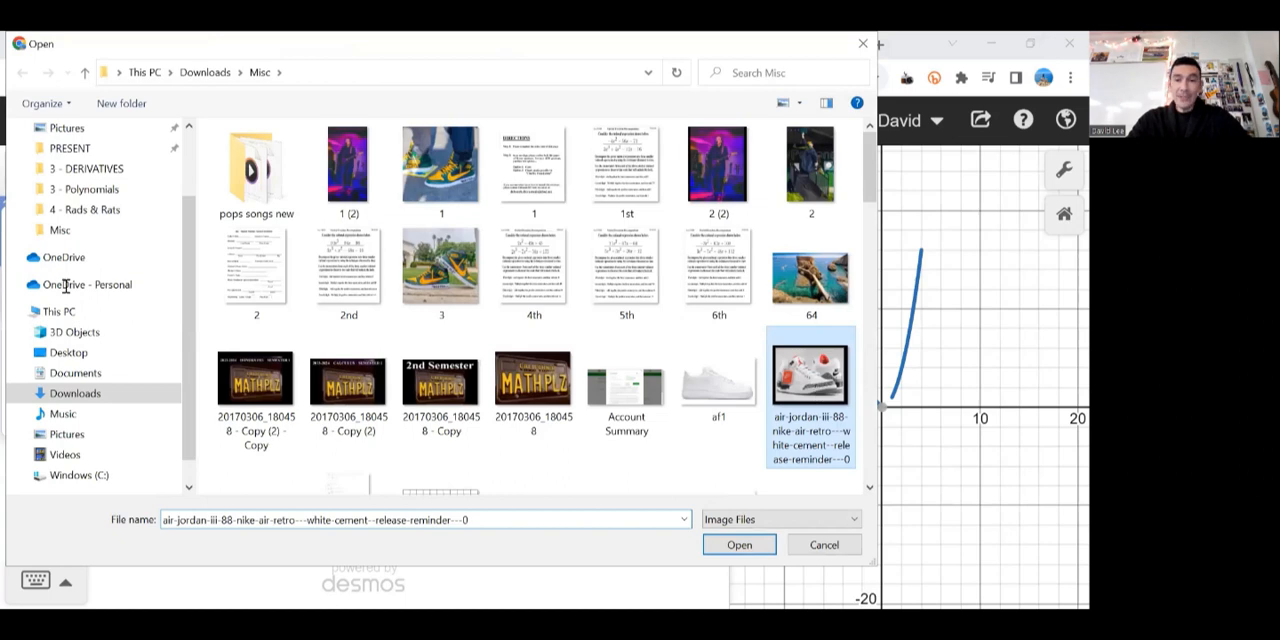
key(Return)
Step: Set the shoe image's center to (a, f(a)) and play a new slider for a to animate it along the function
click(134, 326)
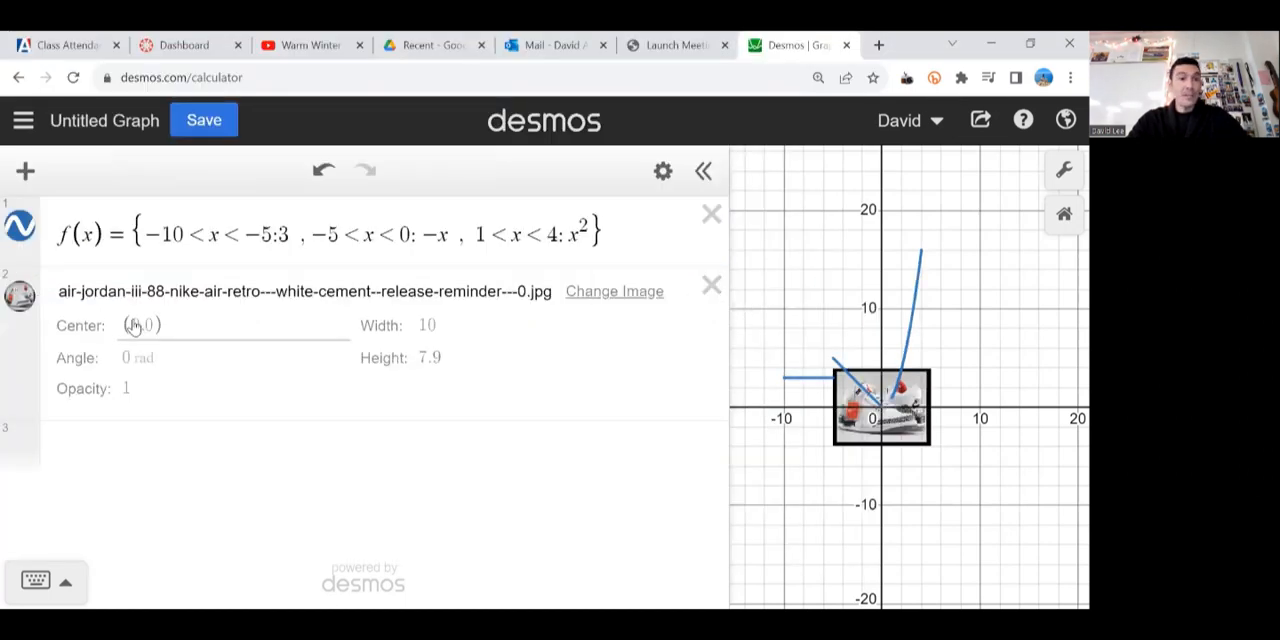
key(BackSpace)
text(a)
key(Right)
key(Right)
key(BackSpace)
text(f(a)
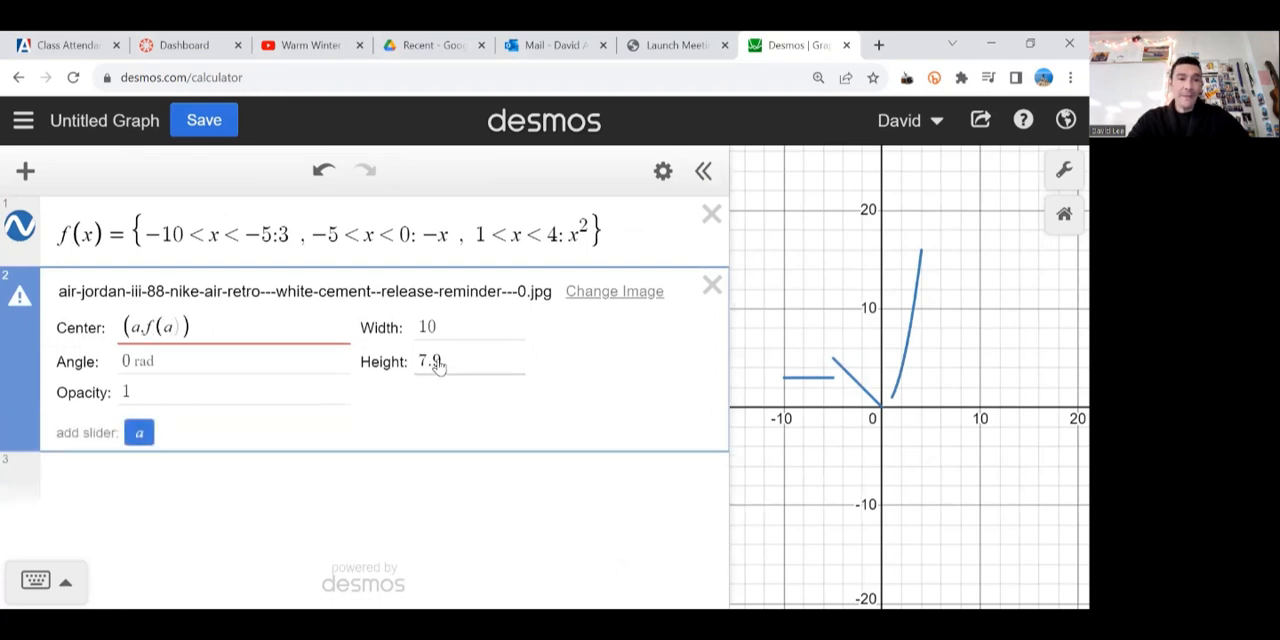
click(140, 432)
click(21, 453)
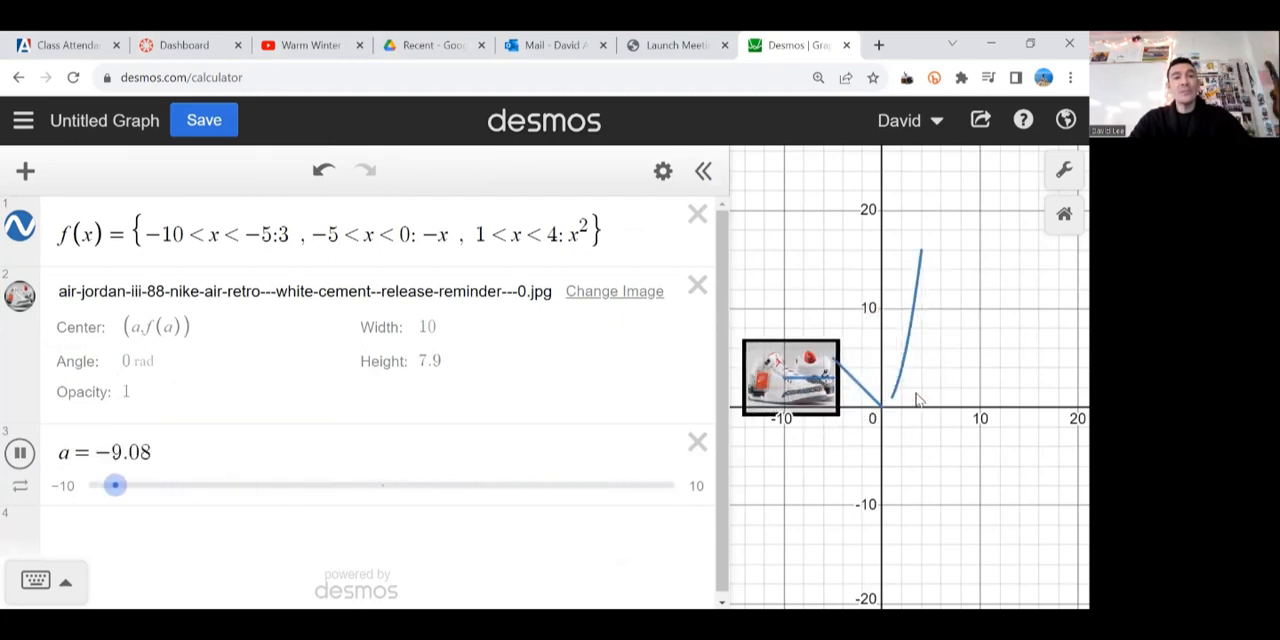
Step: Delete the function, the shoe image and the slider for a, and restore the page zoom to 100% with a narrower expression list
click(697, 215)
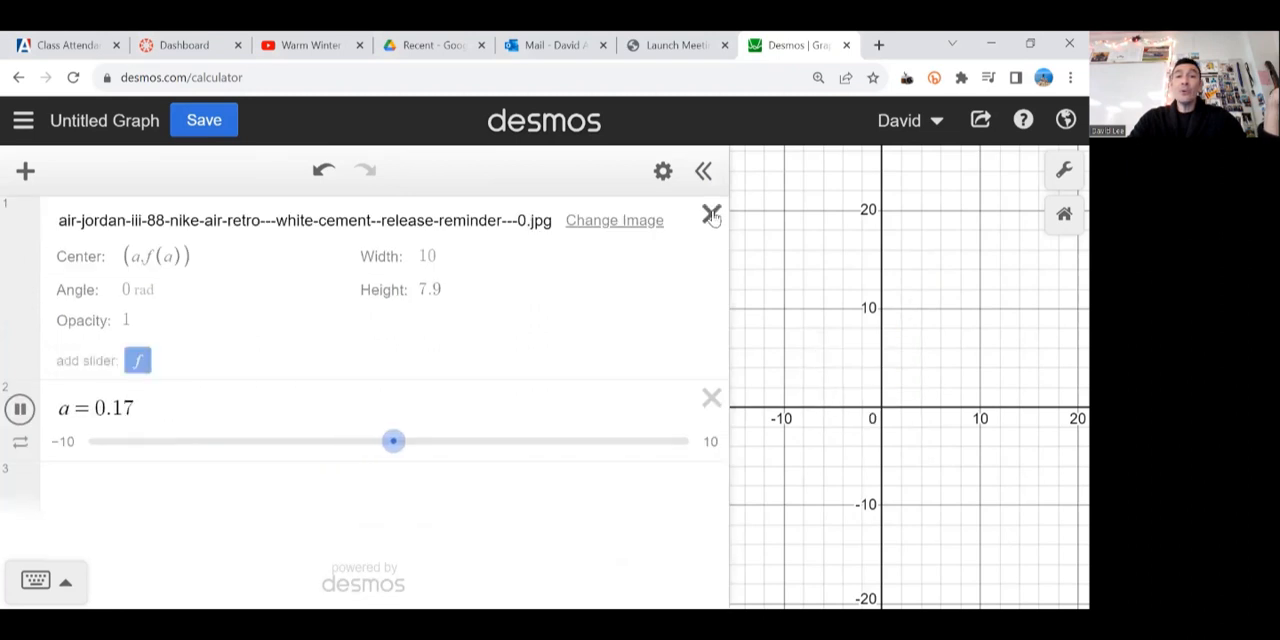
click(711, 216)
click(711, 216)
key(ctrl+0)
drag(587, 240, 402, 232)
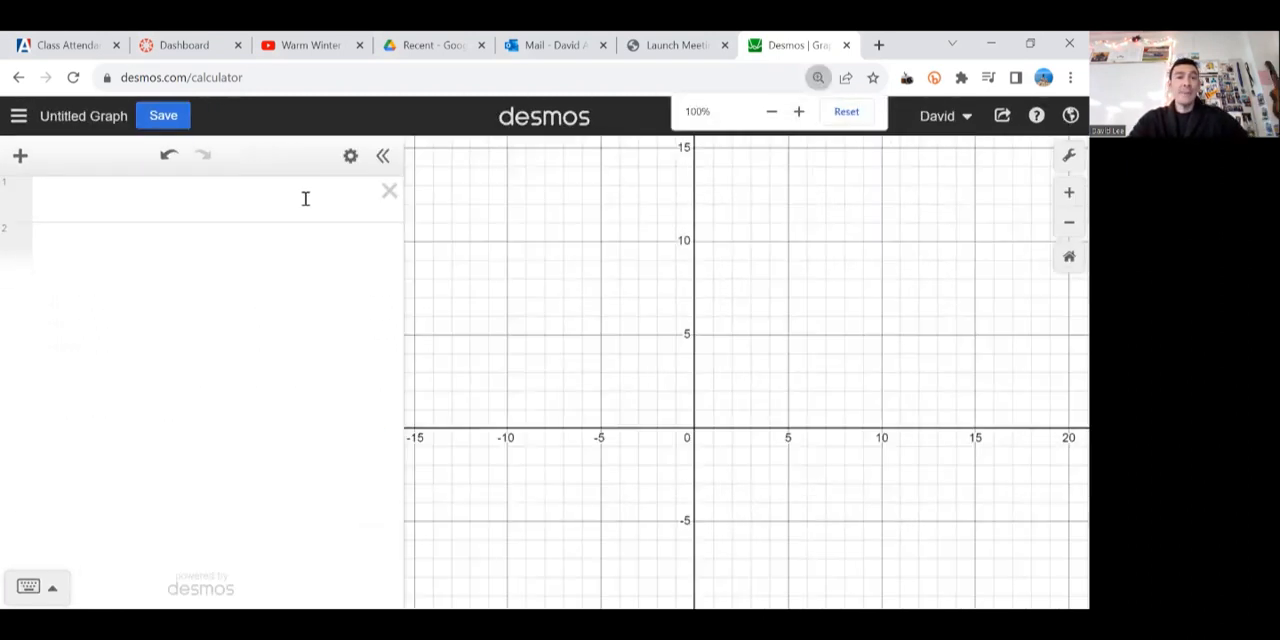
Step: Plot the three points (4,5), (8,1) and (6,7) together on line 1
click(306, 197)
text(()
text(4,5),)
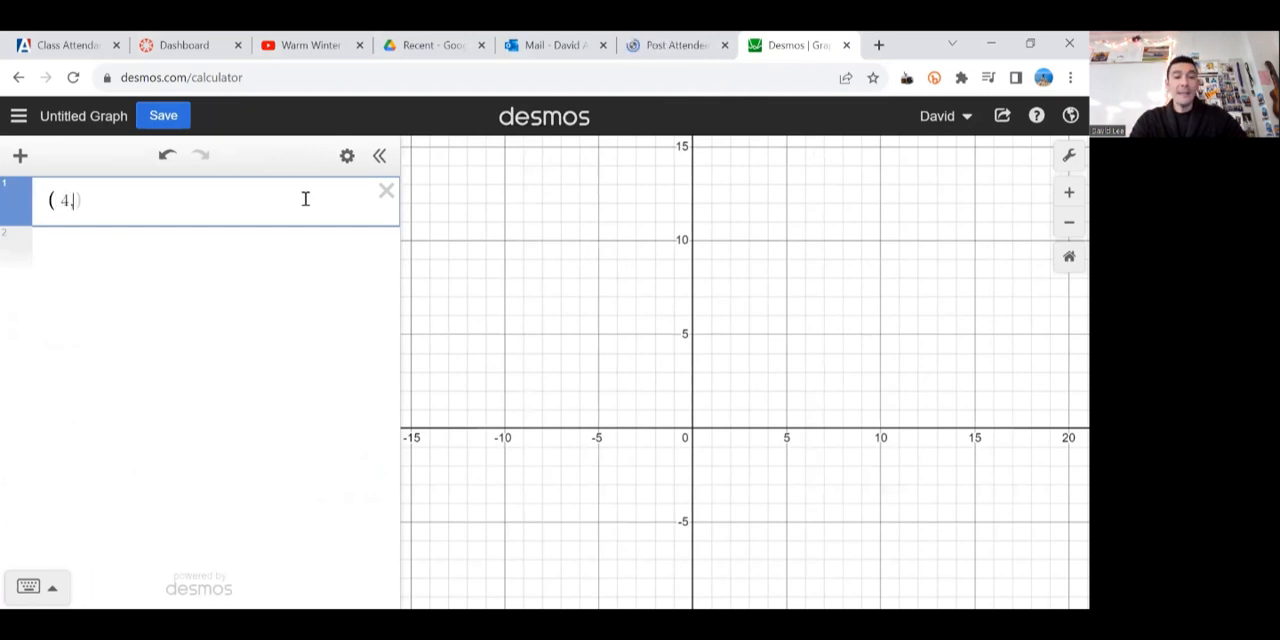
text(()
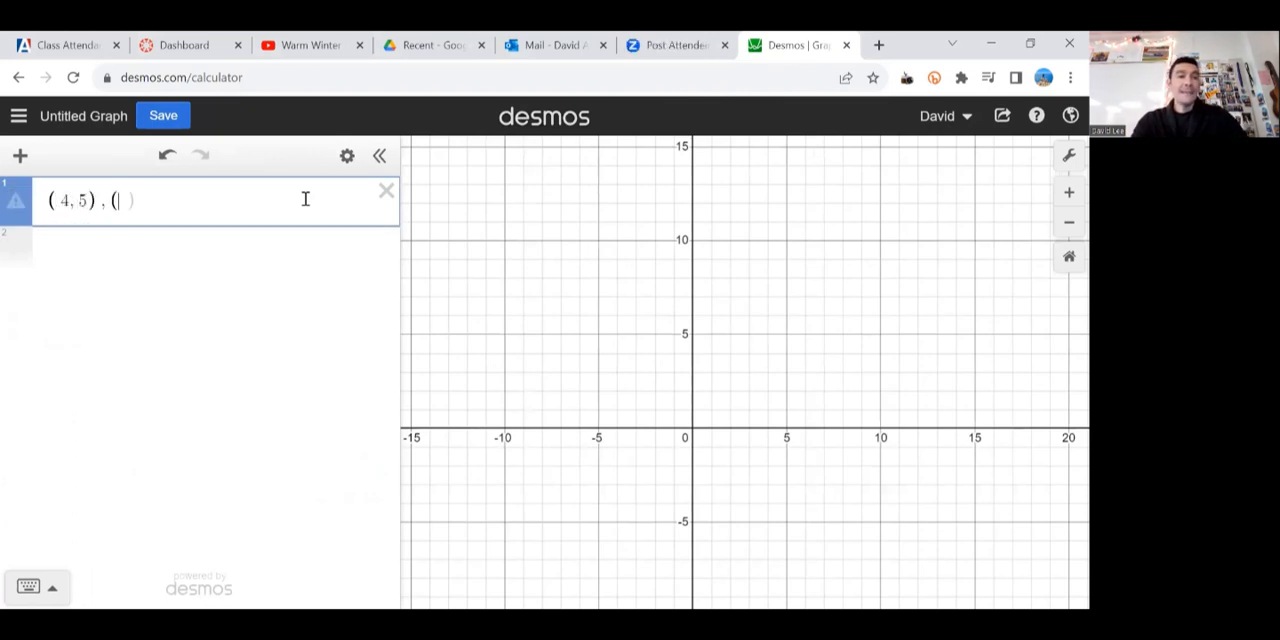
text(8,1))
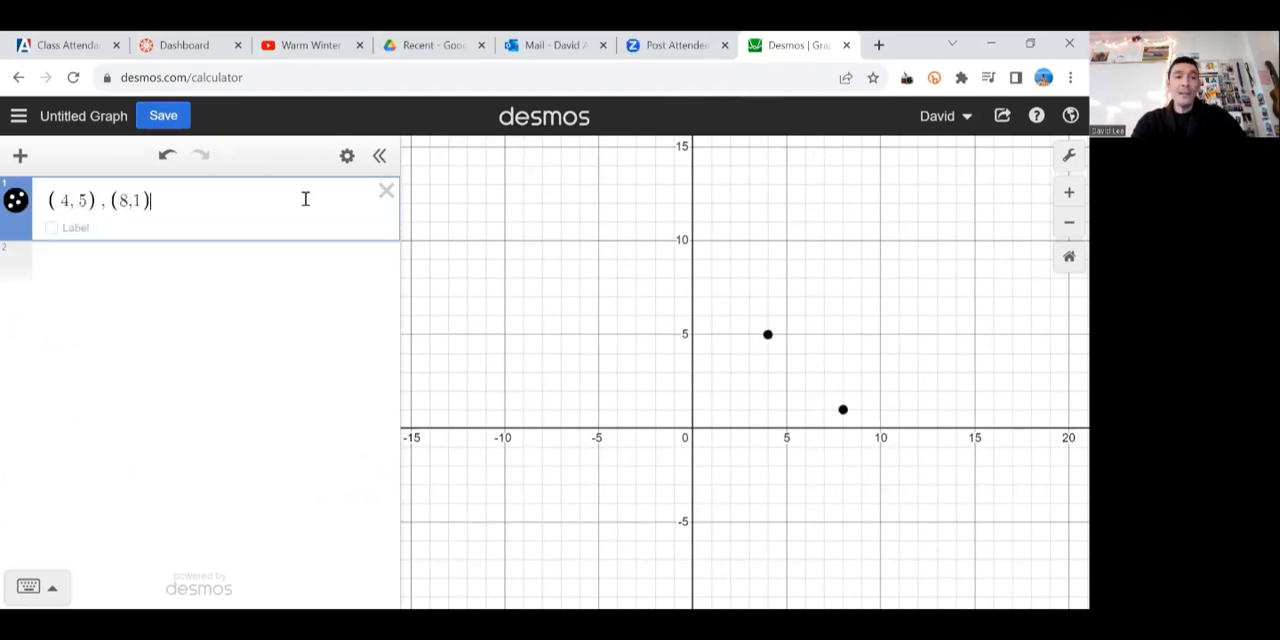
text(,()
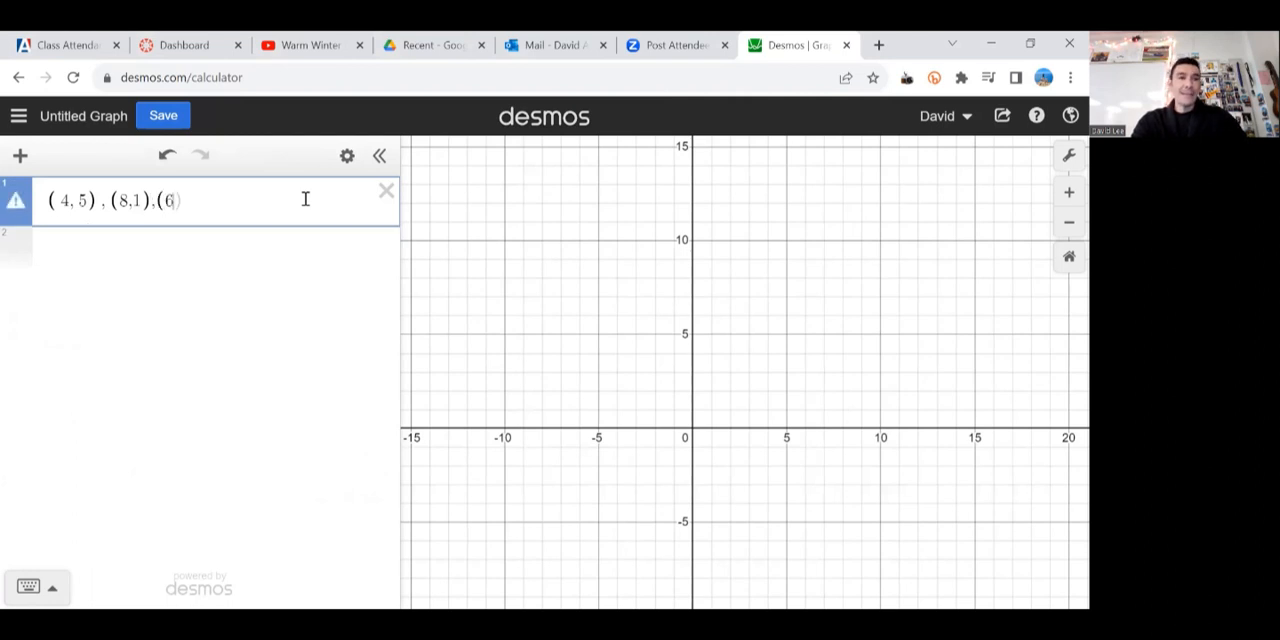
text(6,7)
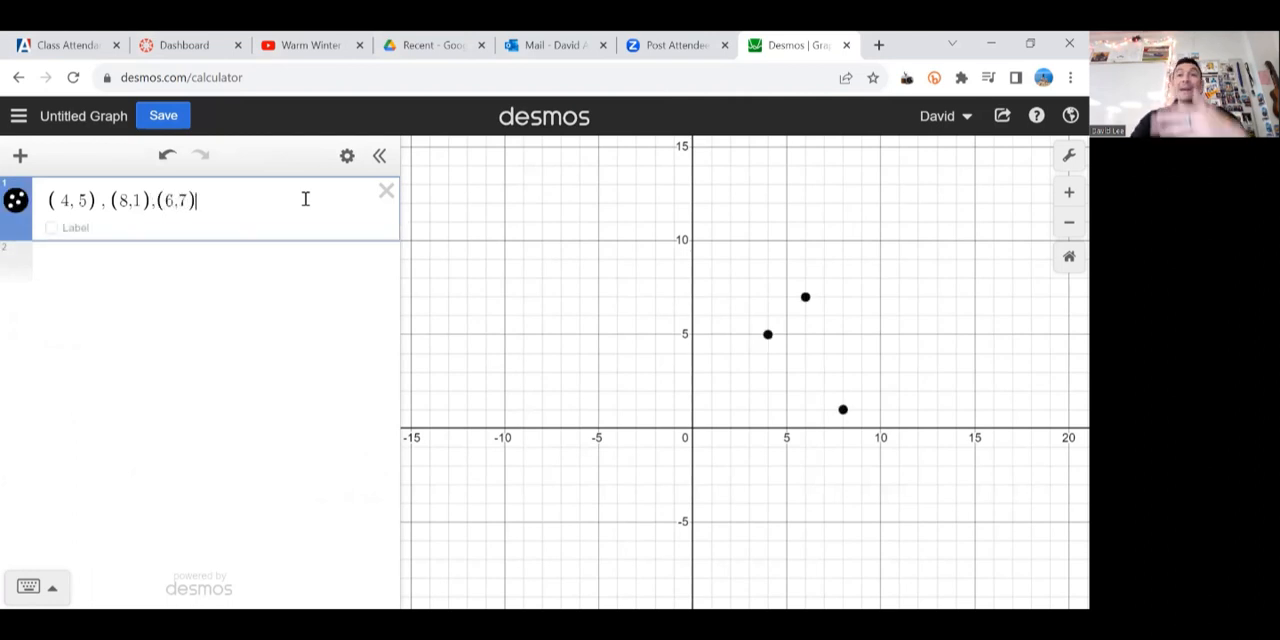
Step: Enclose the list of three points in the polygon function to draw a filled triangle
click(48, 200)
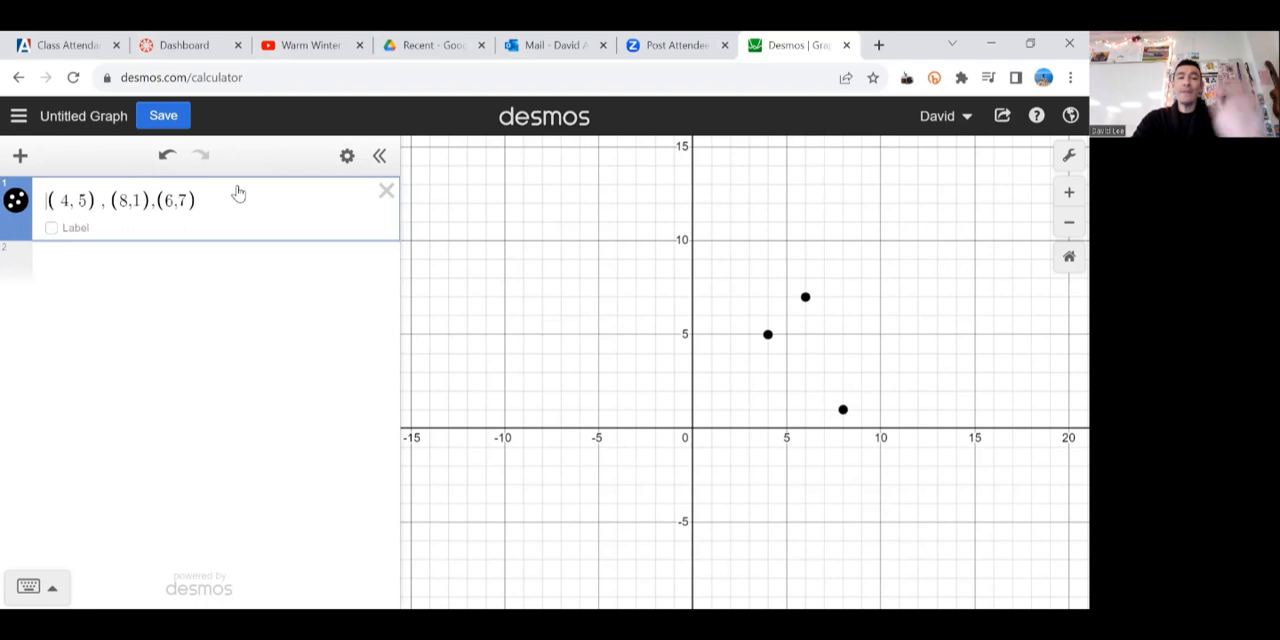
text(()
key(Left)
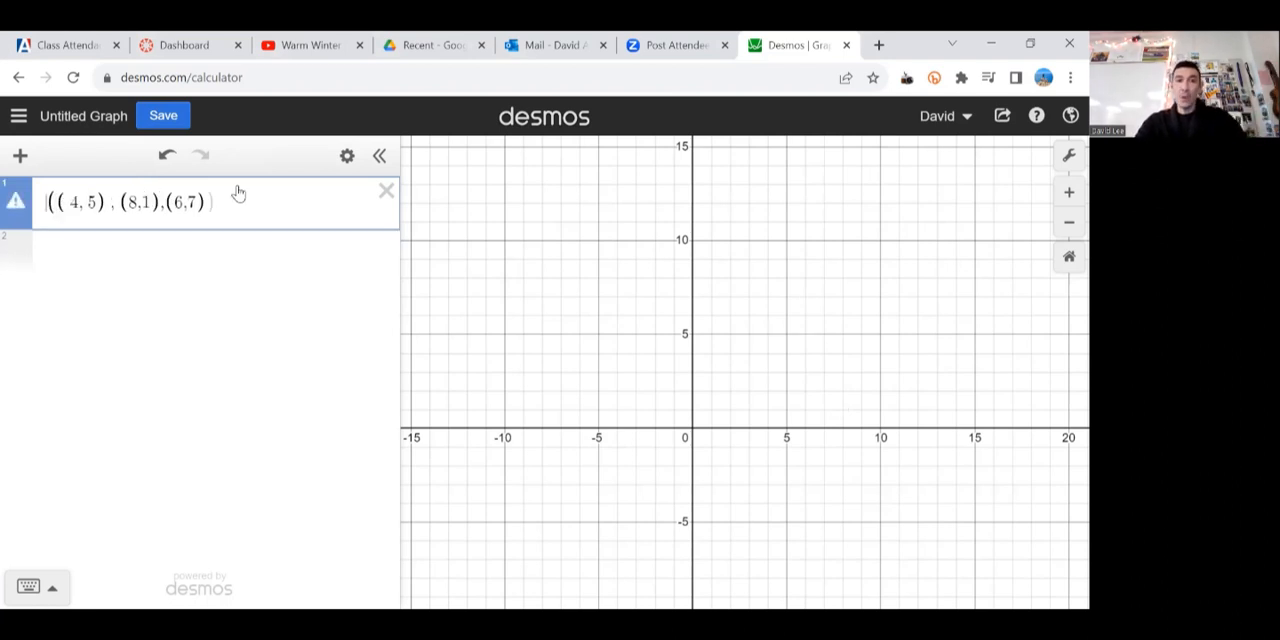
text(polygon)
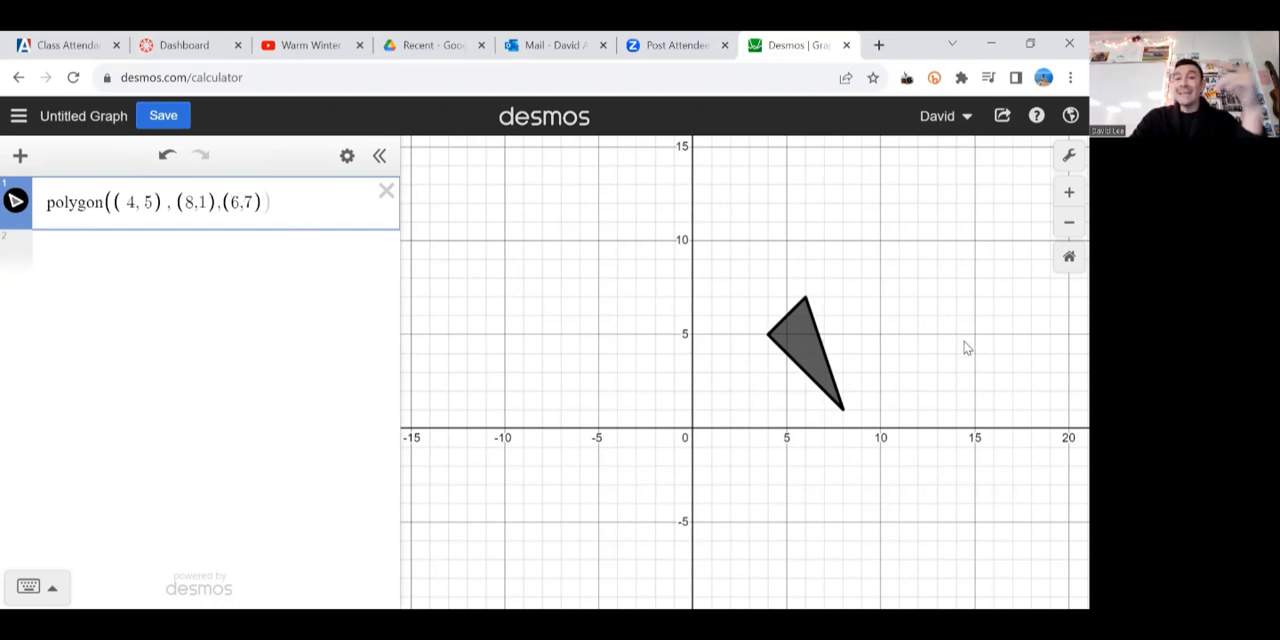
scroll(940, 411, up, 5)
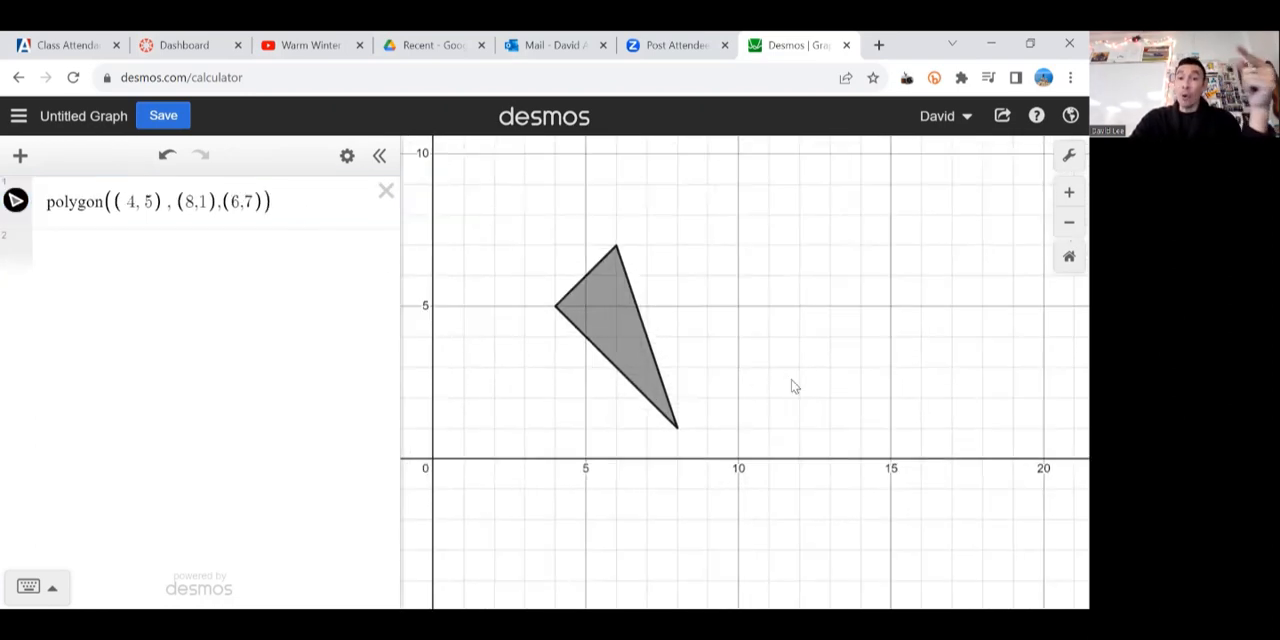
Step: Color the triangle purple and change its outline to a dotted line style
scroll(793, 386, up, 2)
click(127, 203)
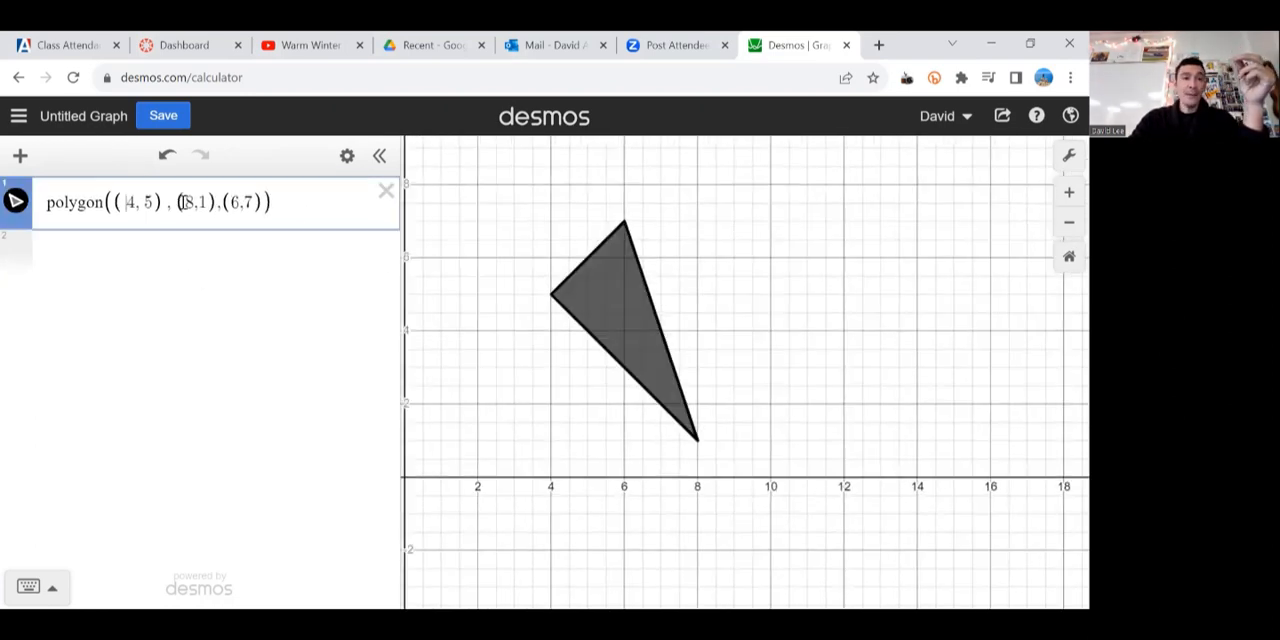
drag(751, 288, 841, 274)
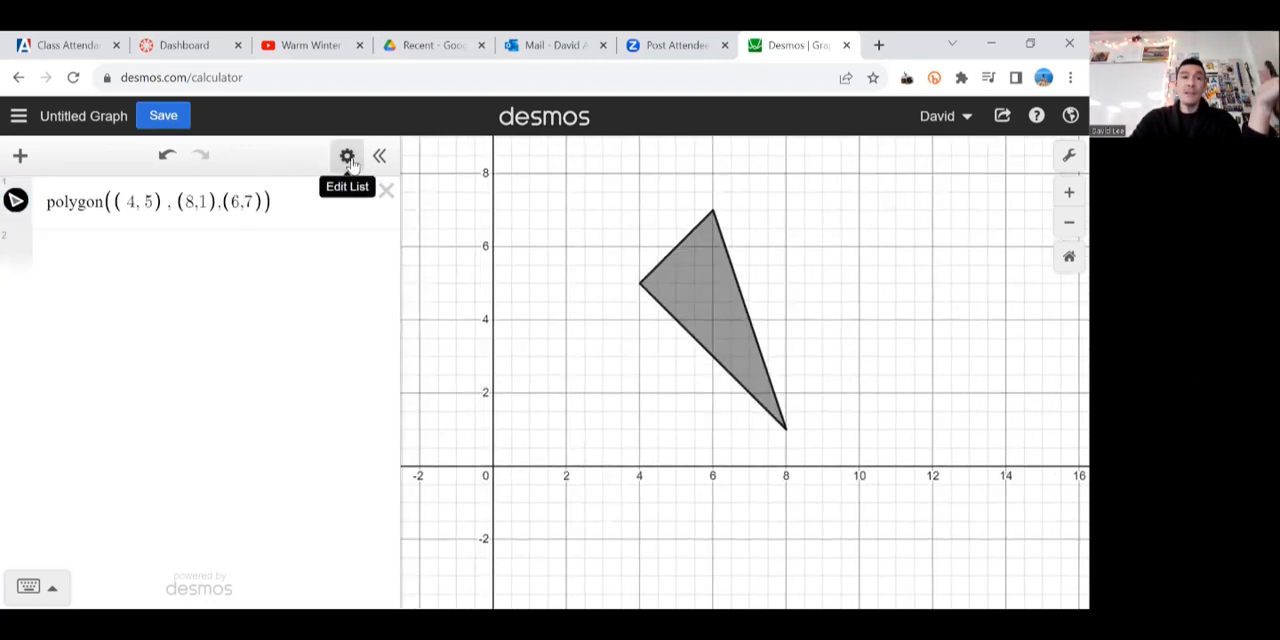
click(347, 160)
click(16, 200)
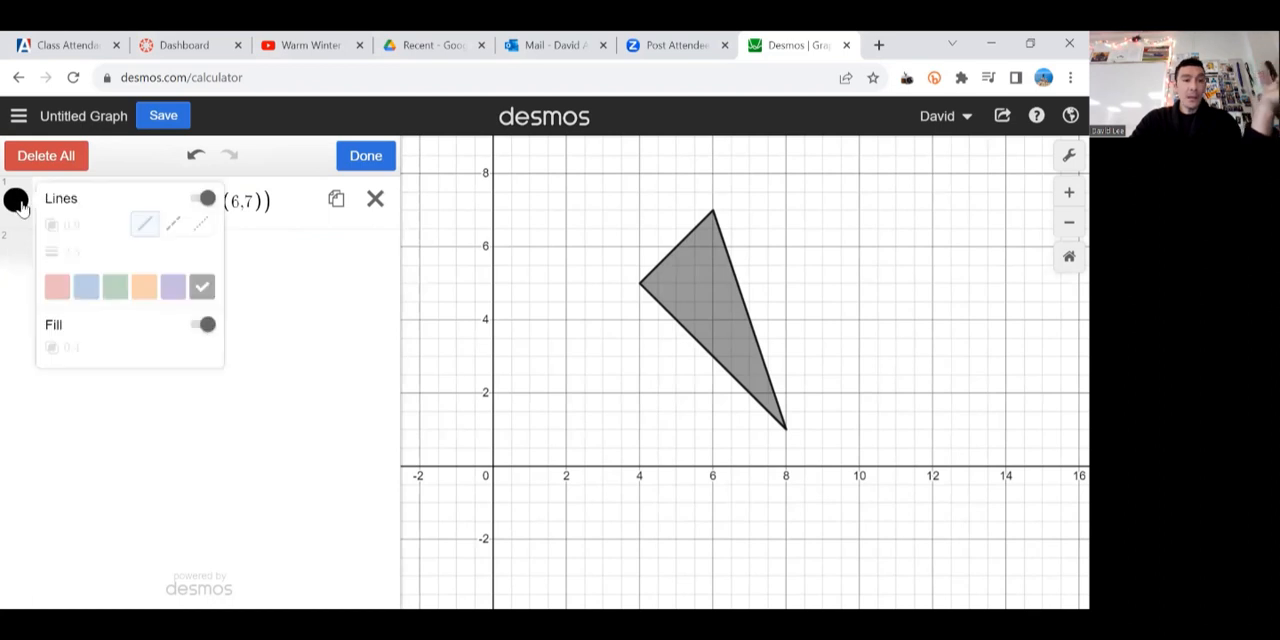
click(174, 288)
click(173, 224)
click(202, 228)
Step: Try outline thicknesses of 6, 7, 8 and 9 on the triangle and clear the value
click(74, 252)
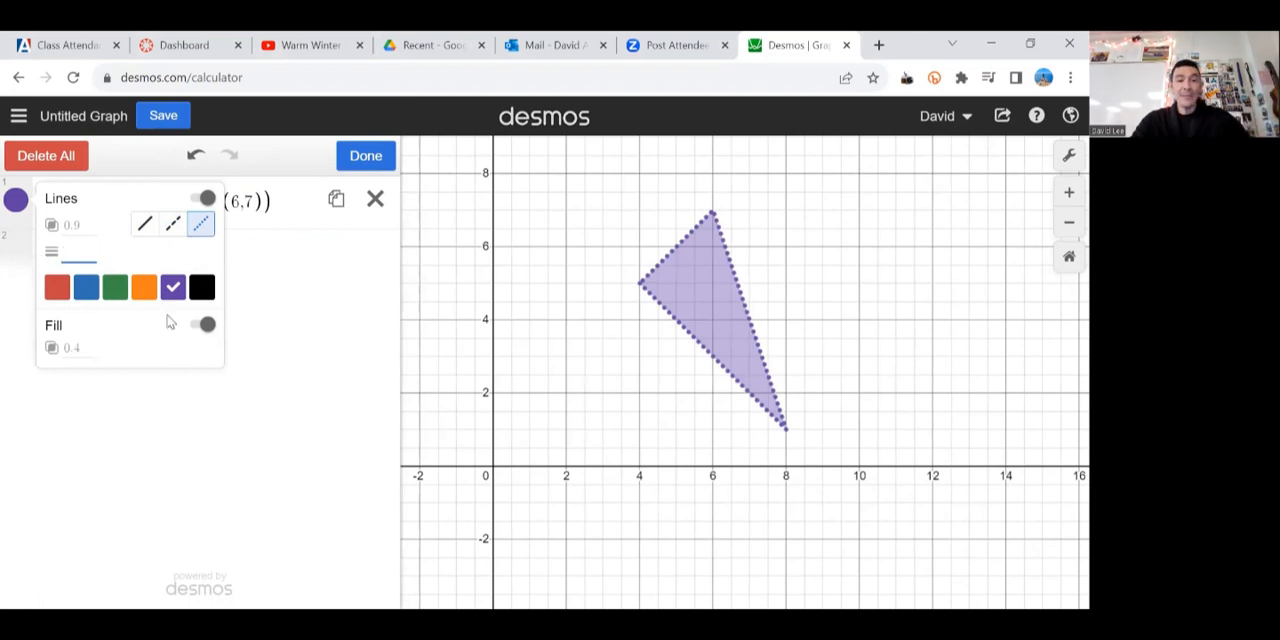
text(6)
key(BackSpace)
text(7)
key(BackSpace)
text(8)
key(BackSpace)
text(9)
key(BackSpace)
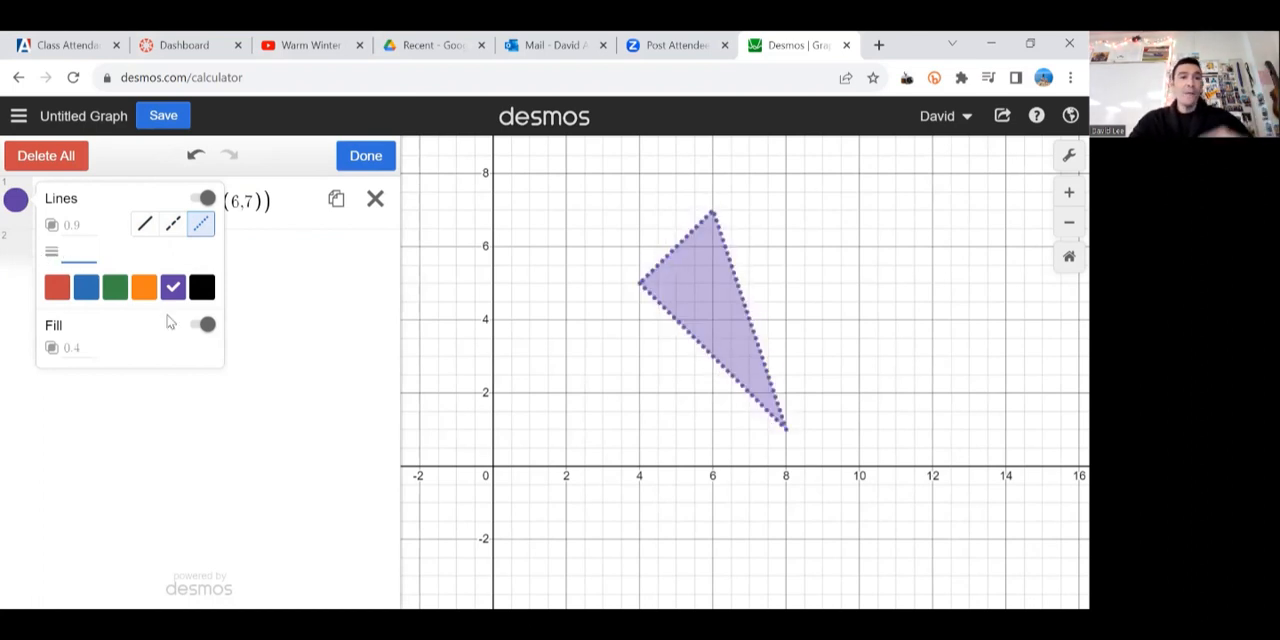
Step: Make the triangle's outline solid, set its fill opacity to 8, and close the style and list editing
click(145, 223)
click(72, 347)
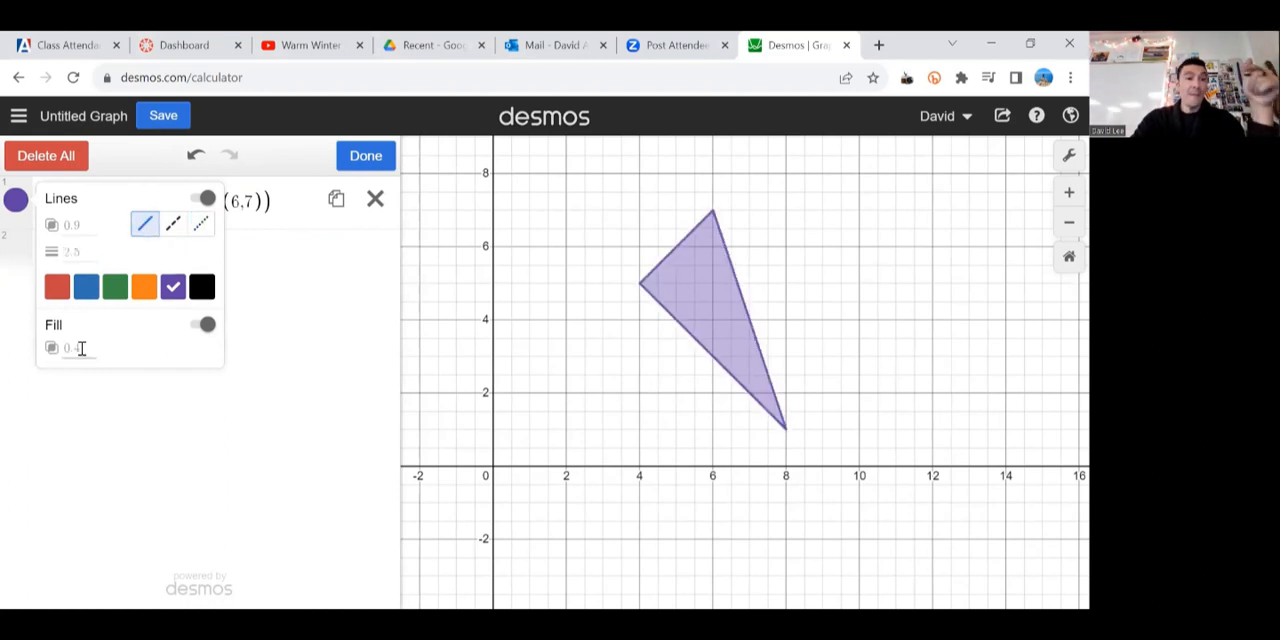
text(.1)
key(BackSpace)
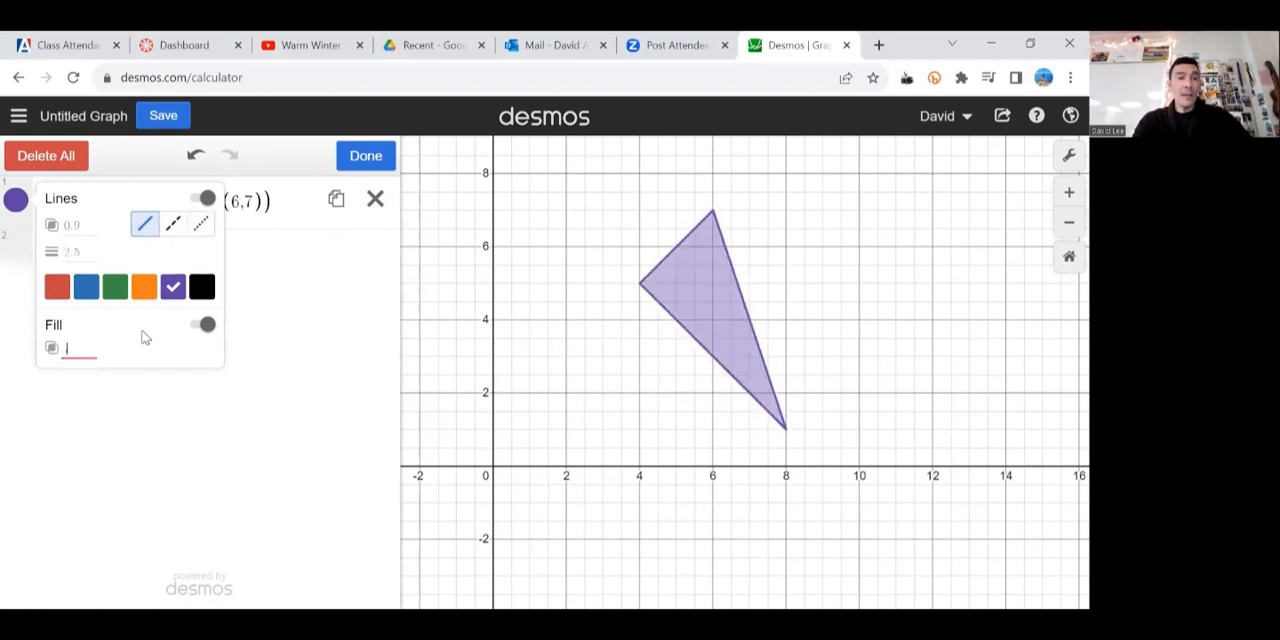
text(1)
key(BackSpace)
text(3)
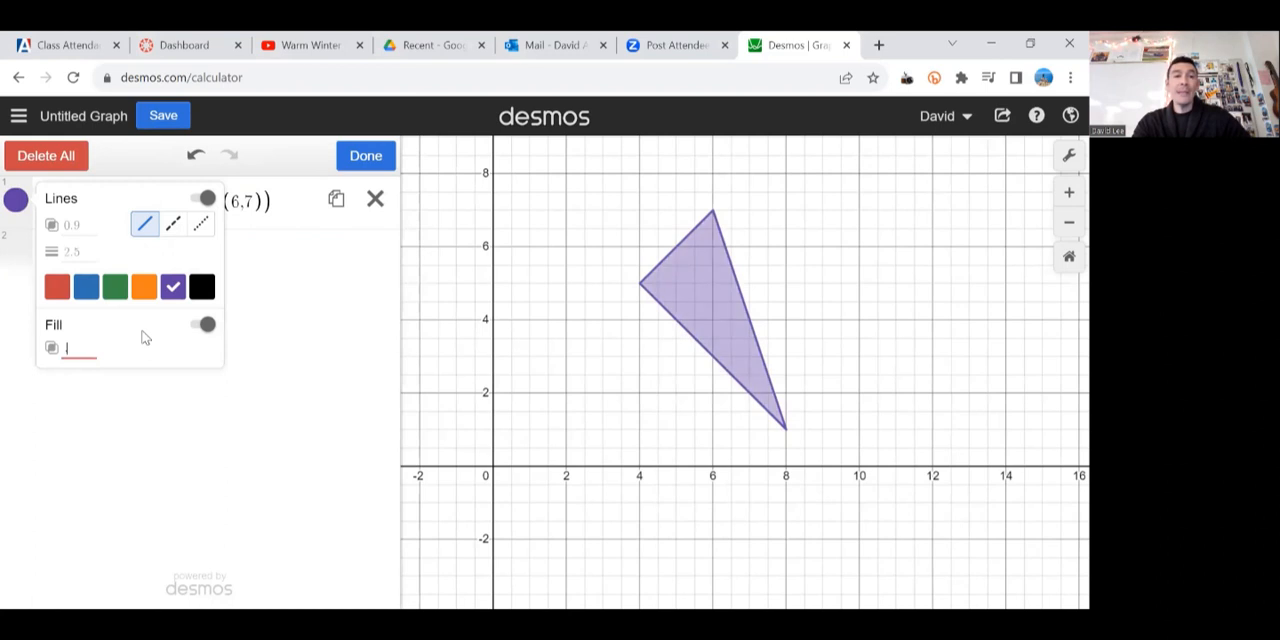
text(5)
key(BackSpace)
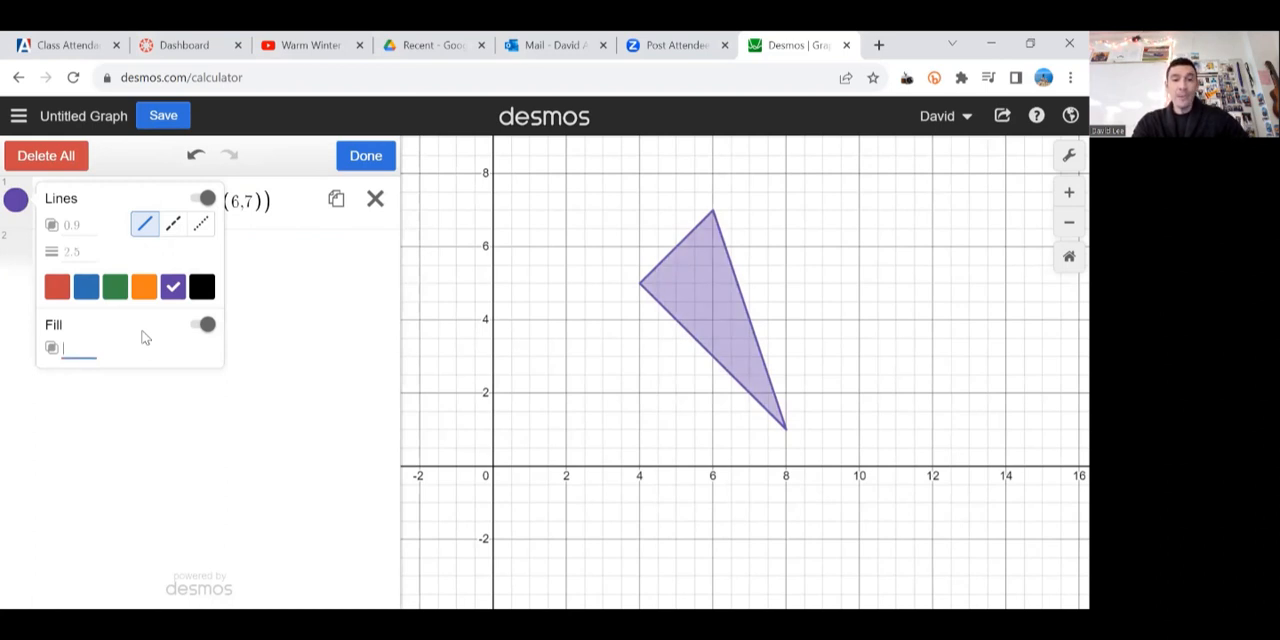
text(8)
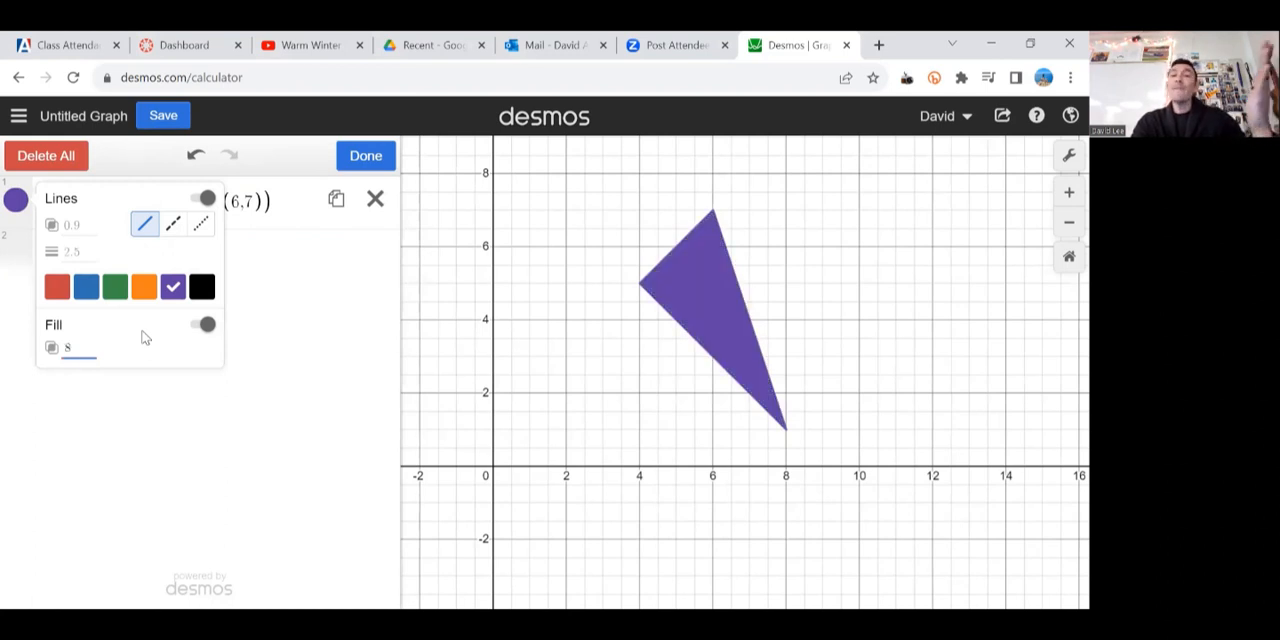
click(533, 381)
Step: Hide the grid, the axis numbers, the x-axis and the y-axis on the graph
scroll(880, 283, down, 2)
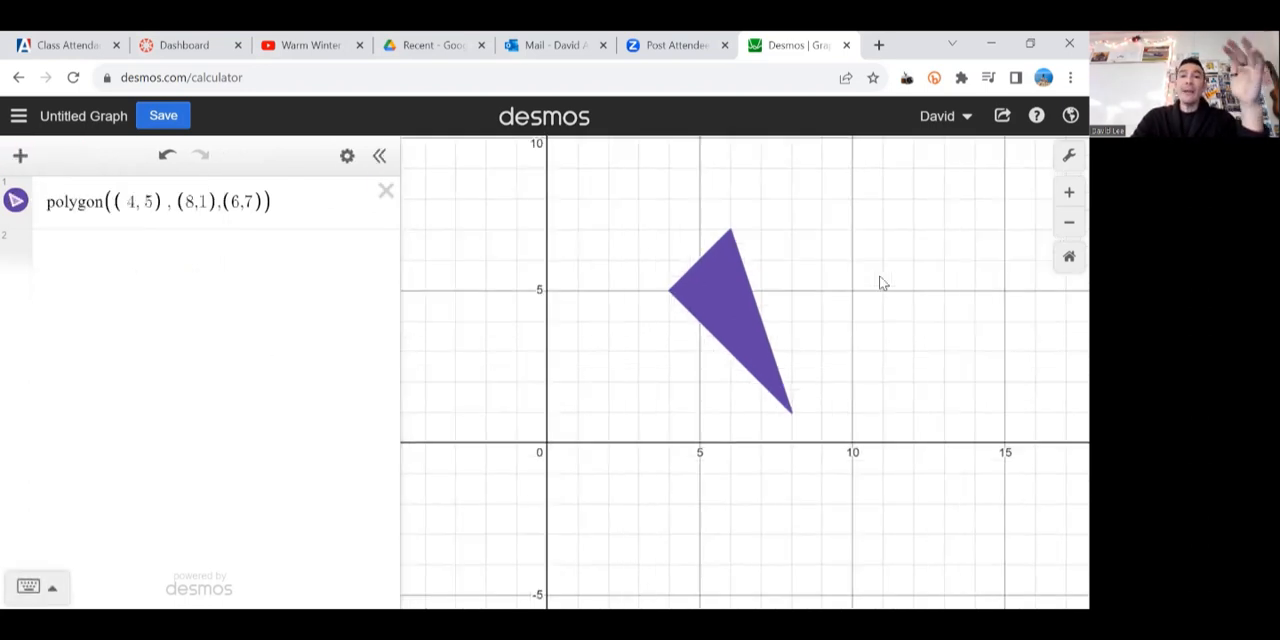
click(1068, 155)
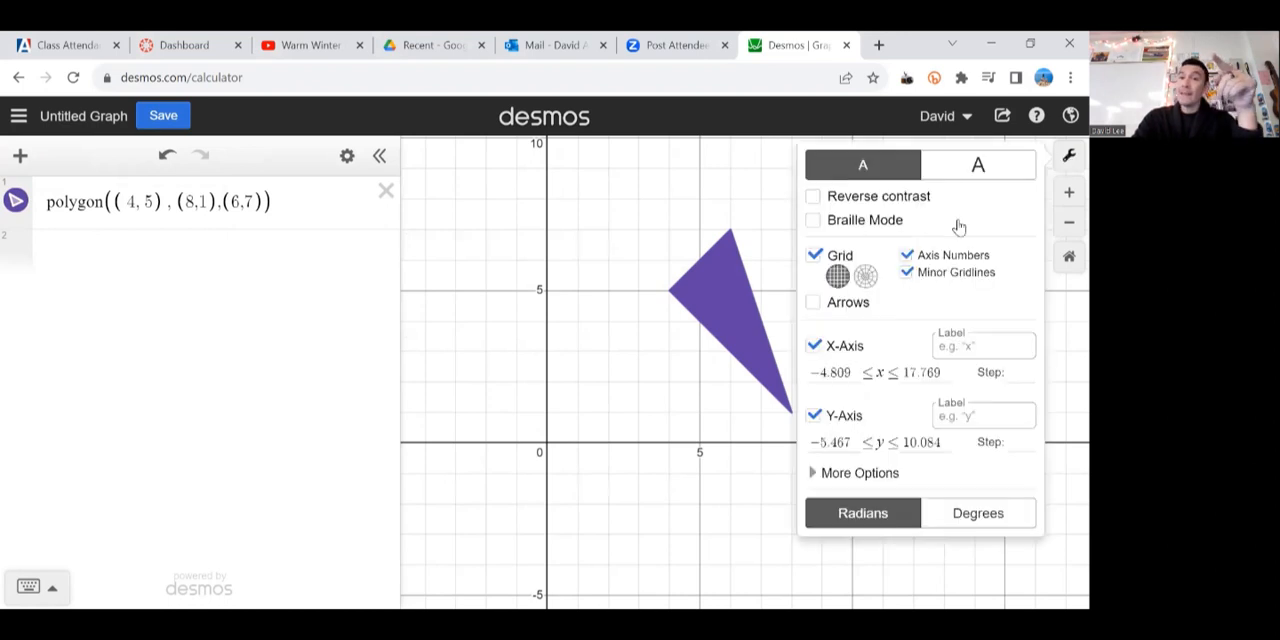
click(814, 256)
click(906, 255)
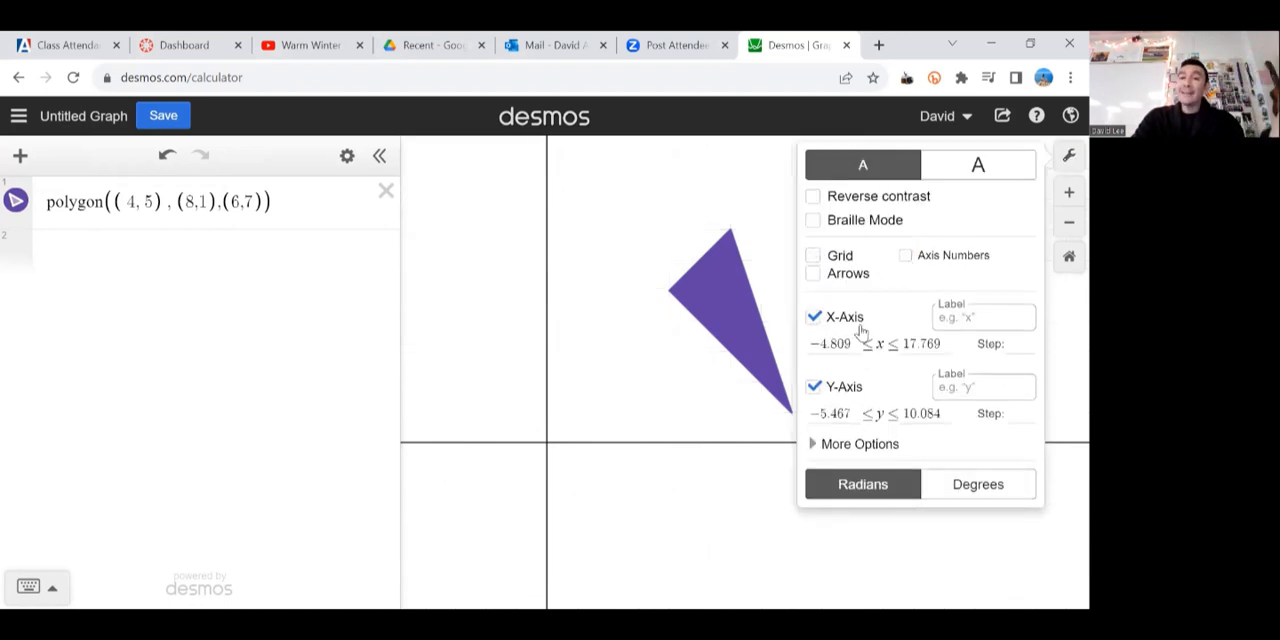
click(814, 317)
click(814, 386)
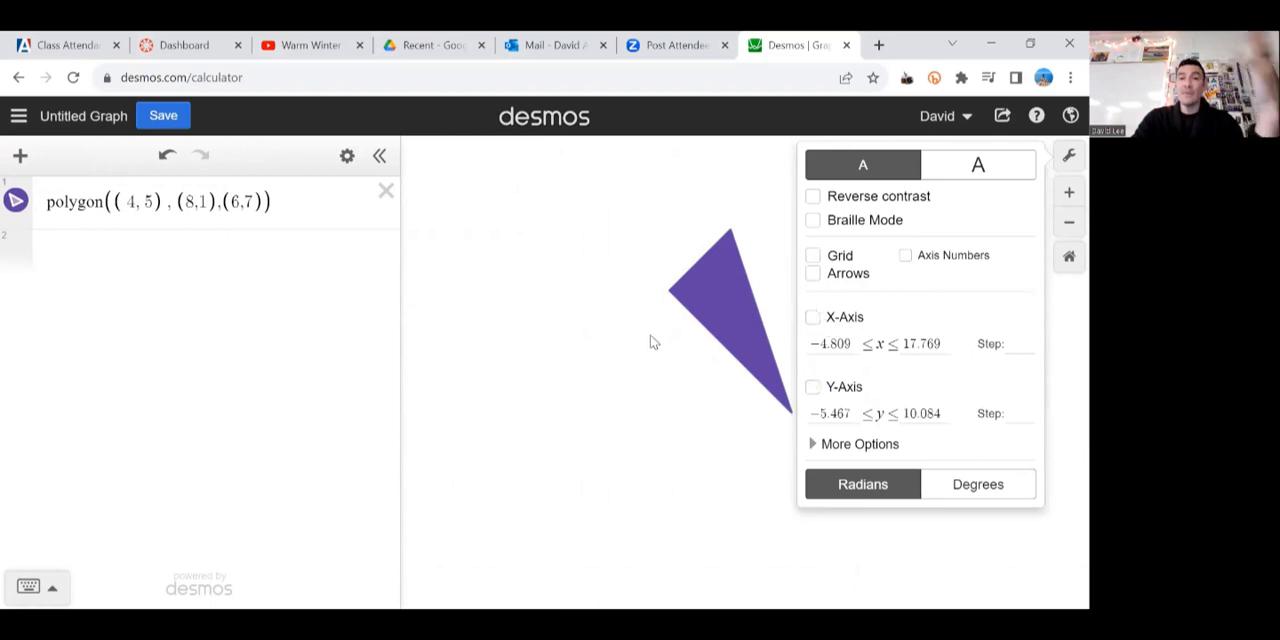
click(650, 342)
Step: Enlarge the text and line display of the graph with the large display size, and close the graph settings
click(1068, 155)
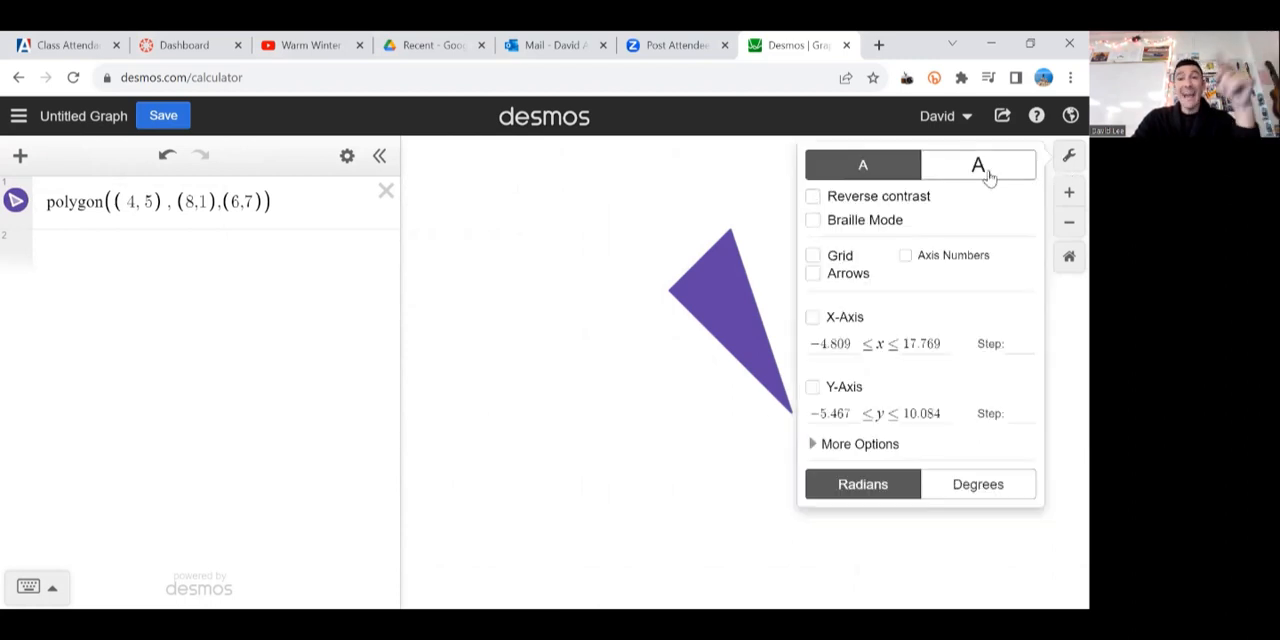
click(980, 168)
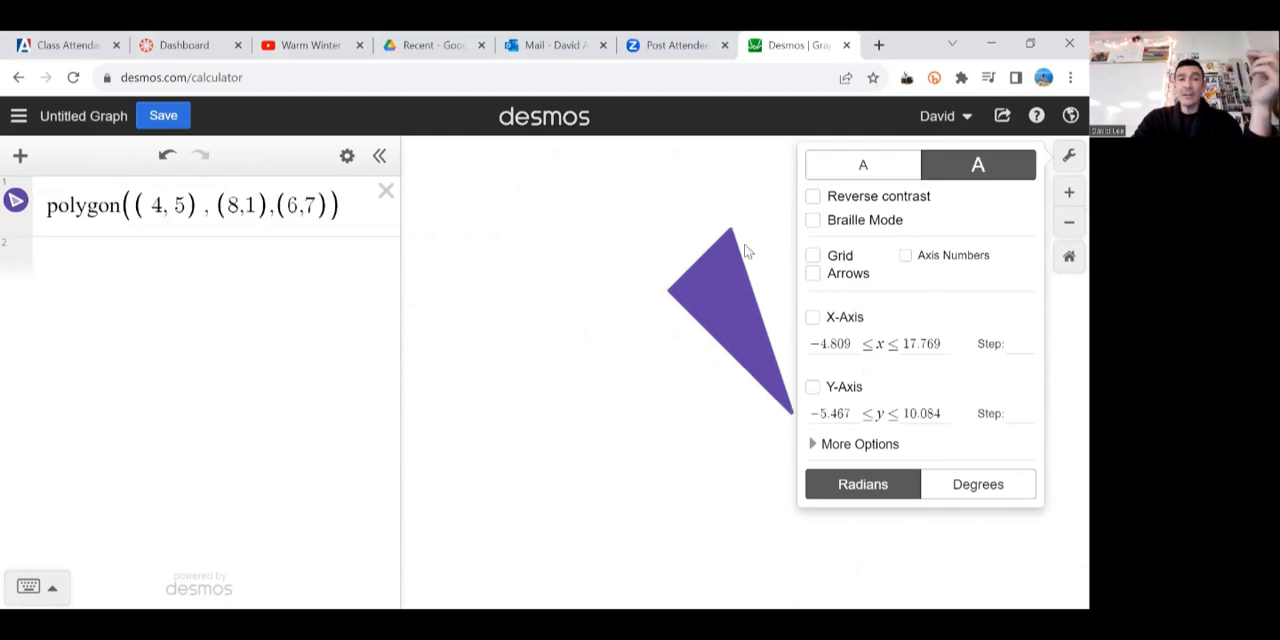
click(688, 382)
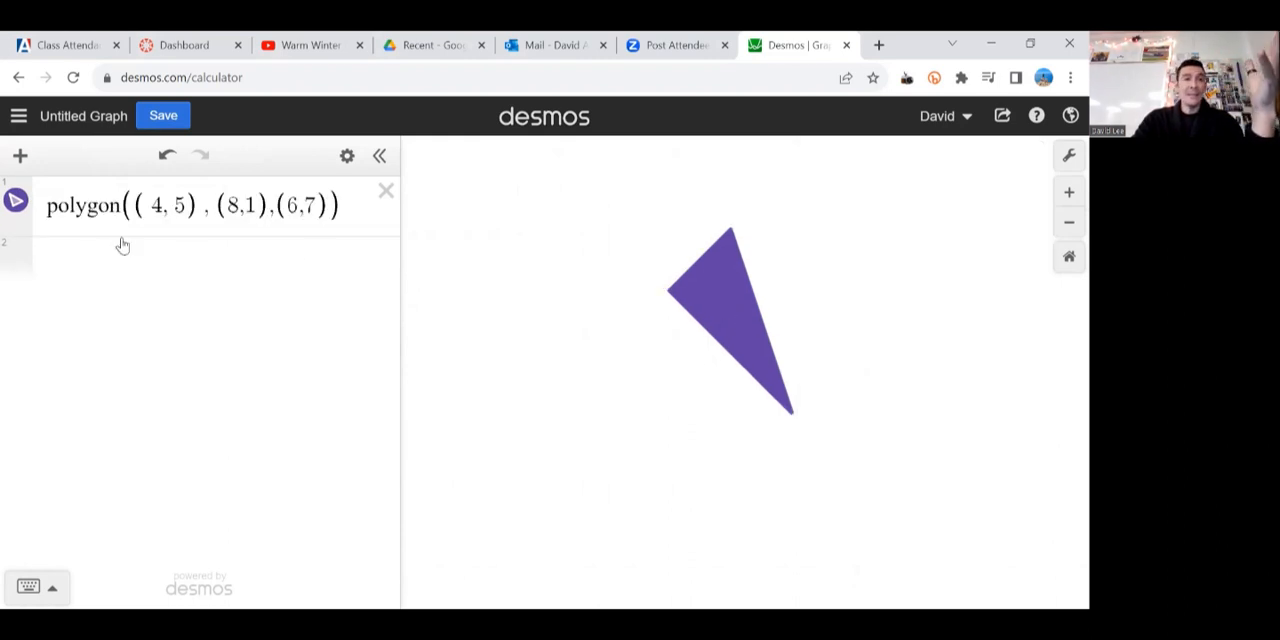
Step: Graph the line y=x on line 2 and switch the graph display between the small and large size
click(185, 266)
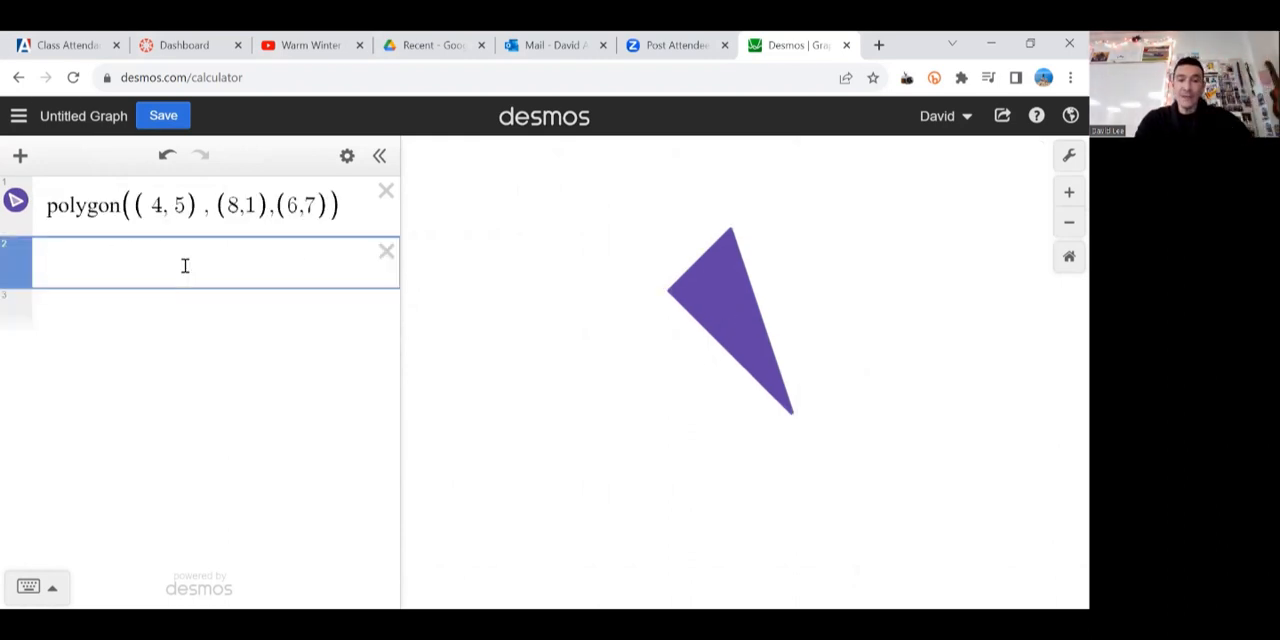
text(y=x)
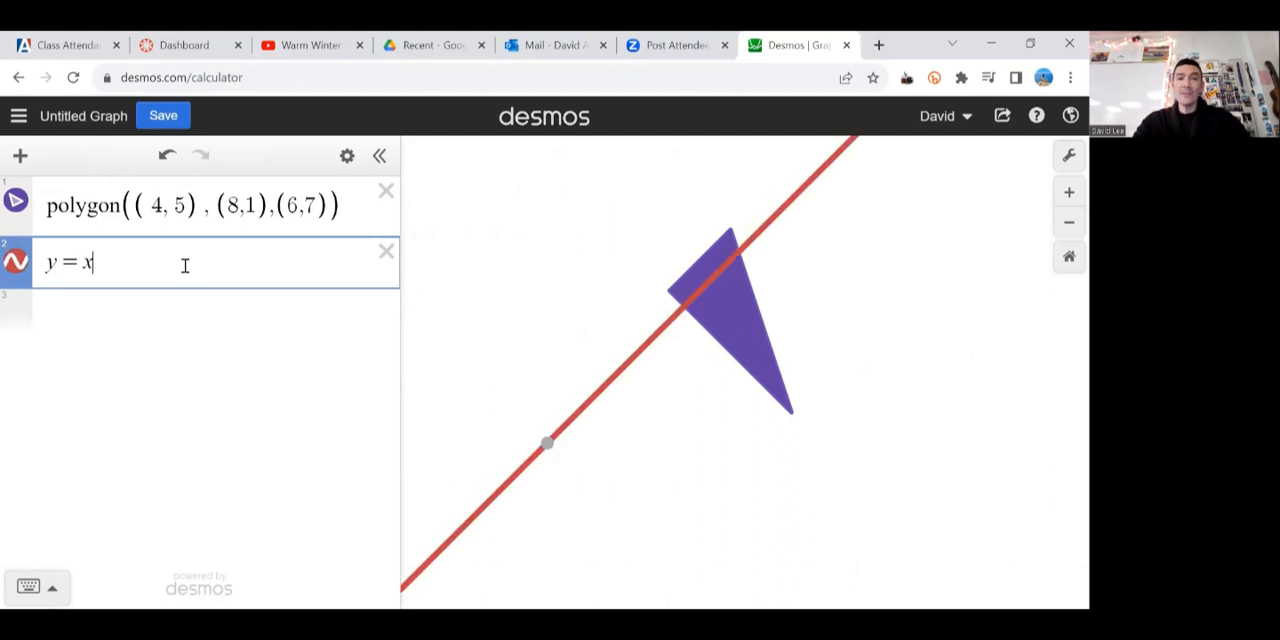
click(1067, 160)
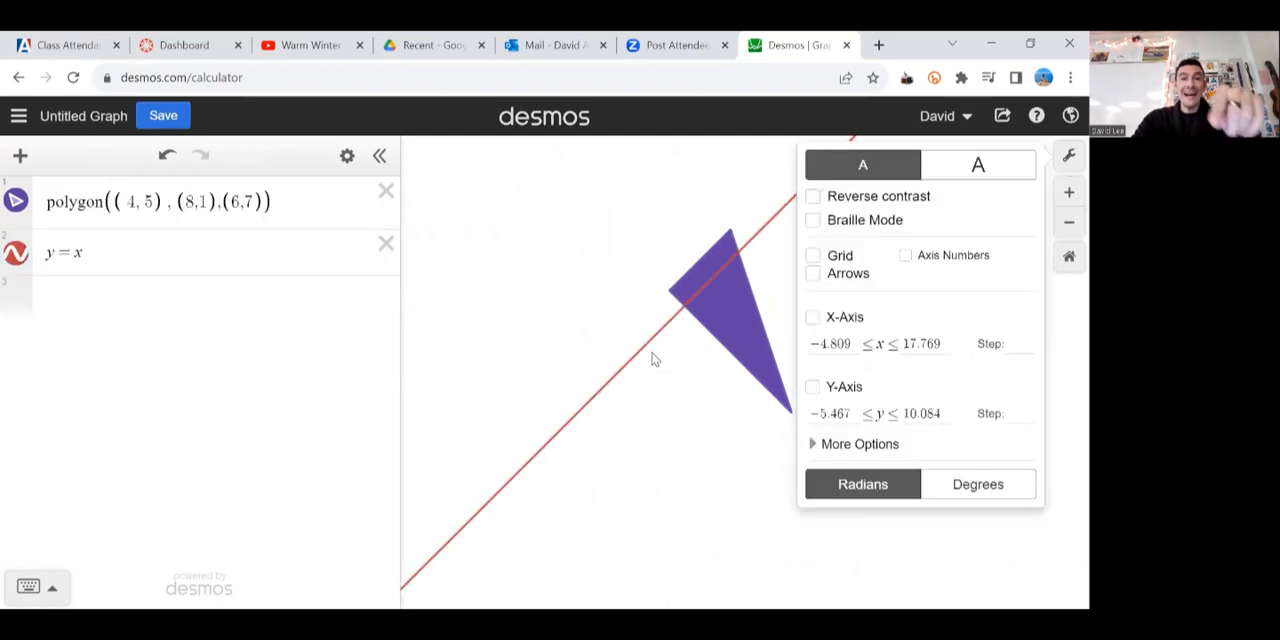
click(970, 170)
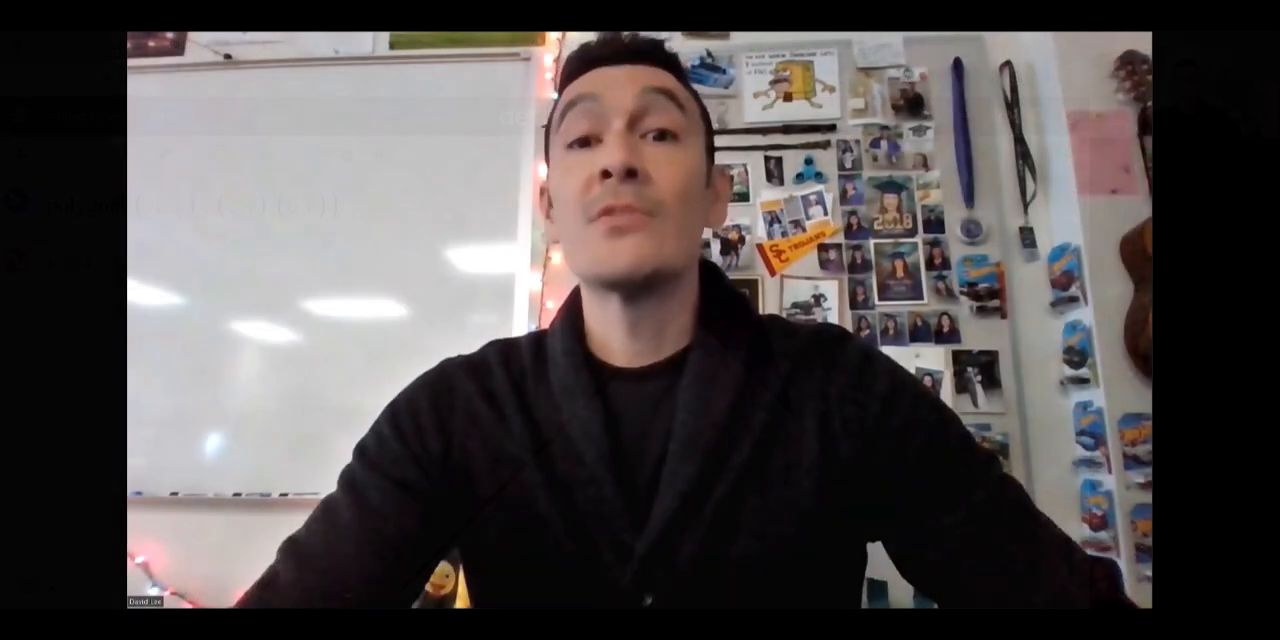